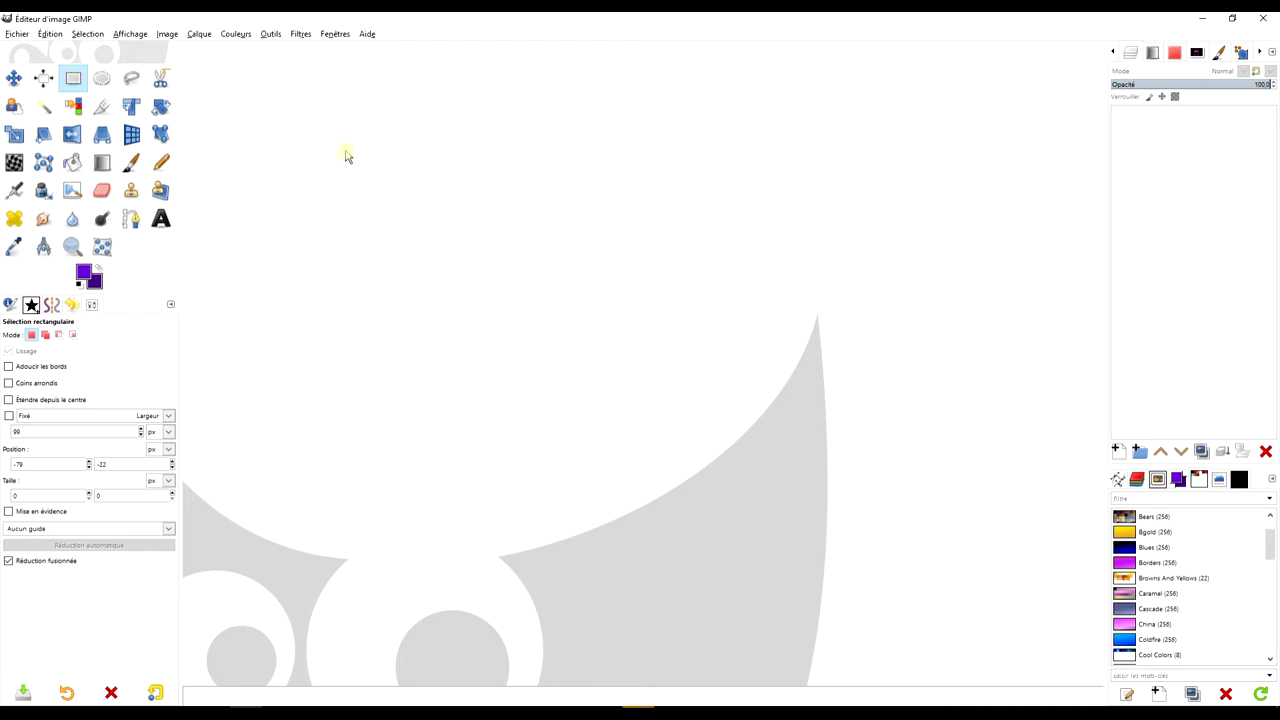
# Step: Check the butterflies photo's download sizes and view the full-size PNG in the browser
pyautogui.hotkey('alt', 'Tab')
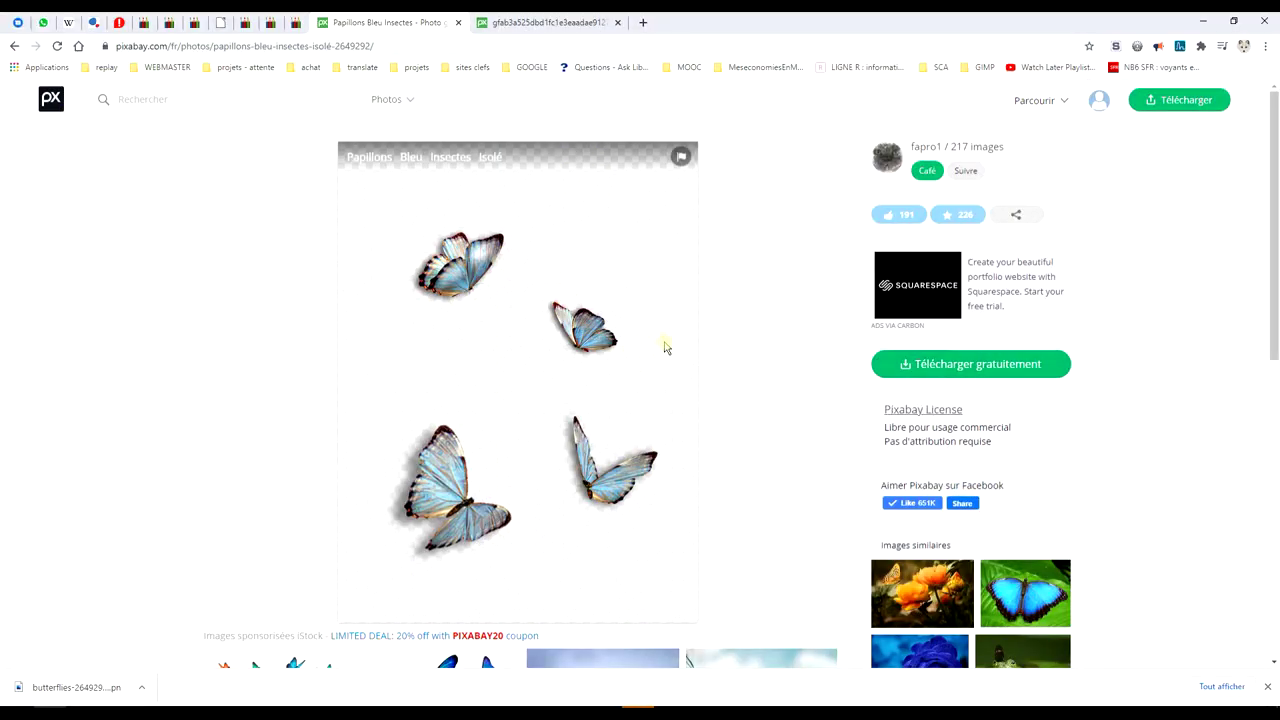
pyautogui.moveTo(507, 380)
pyautogui.click(979, 368)
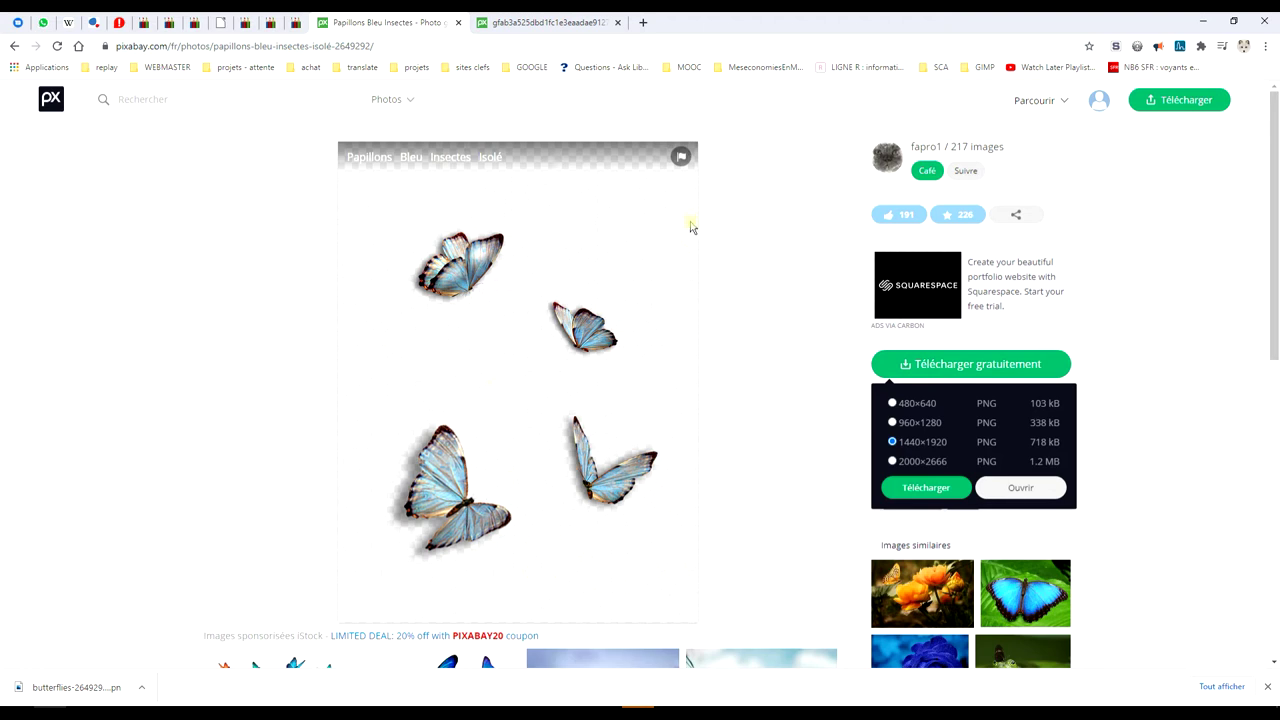
pyautogui.click(533, 24)
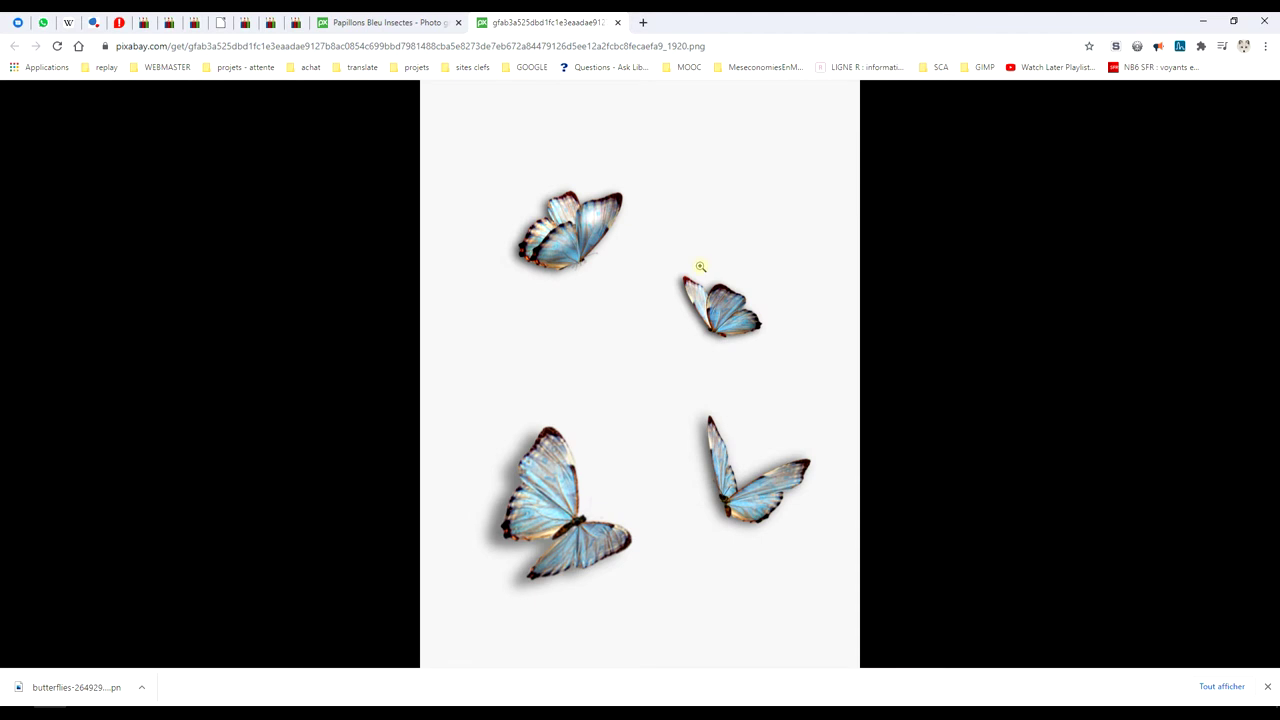
pyautogui.click(387, 22)
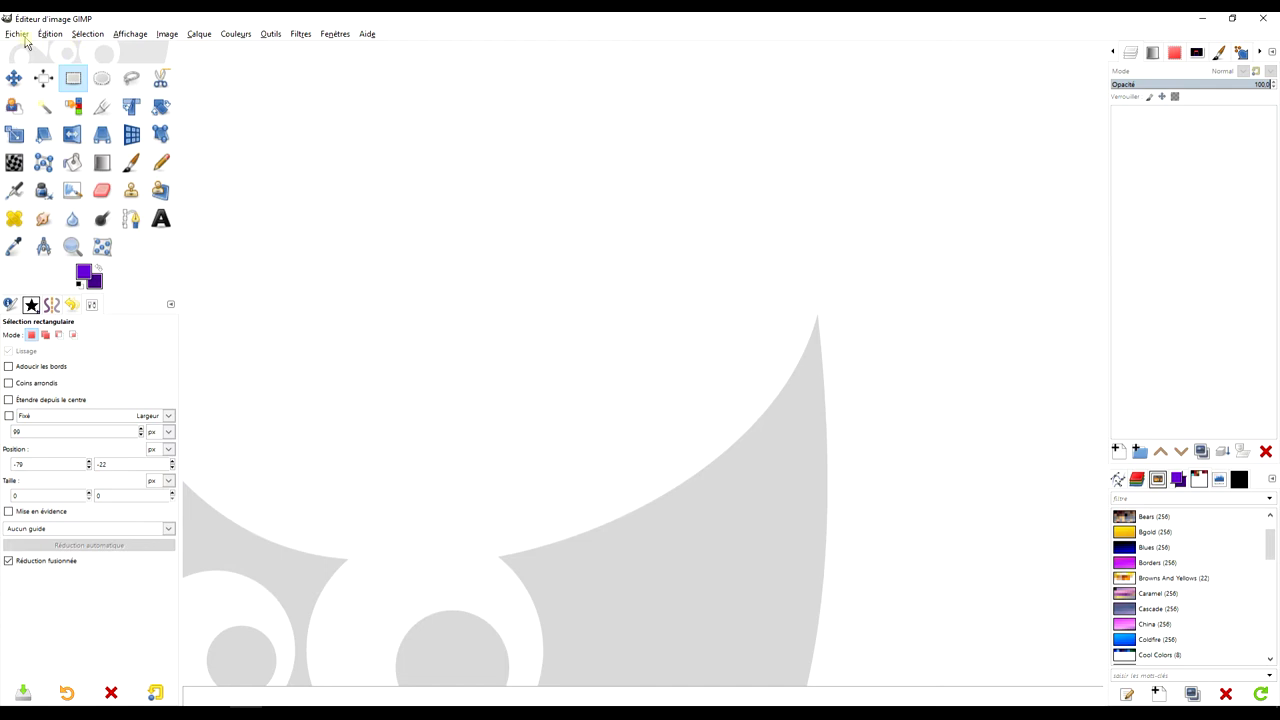
# Step: Open butterflies-2649292_1920.png from the PAPILLONS folder in GIMP
pyautogui.click(24, 38)
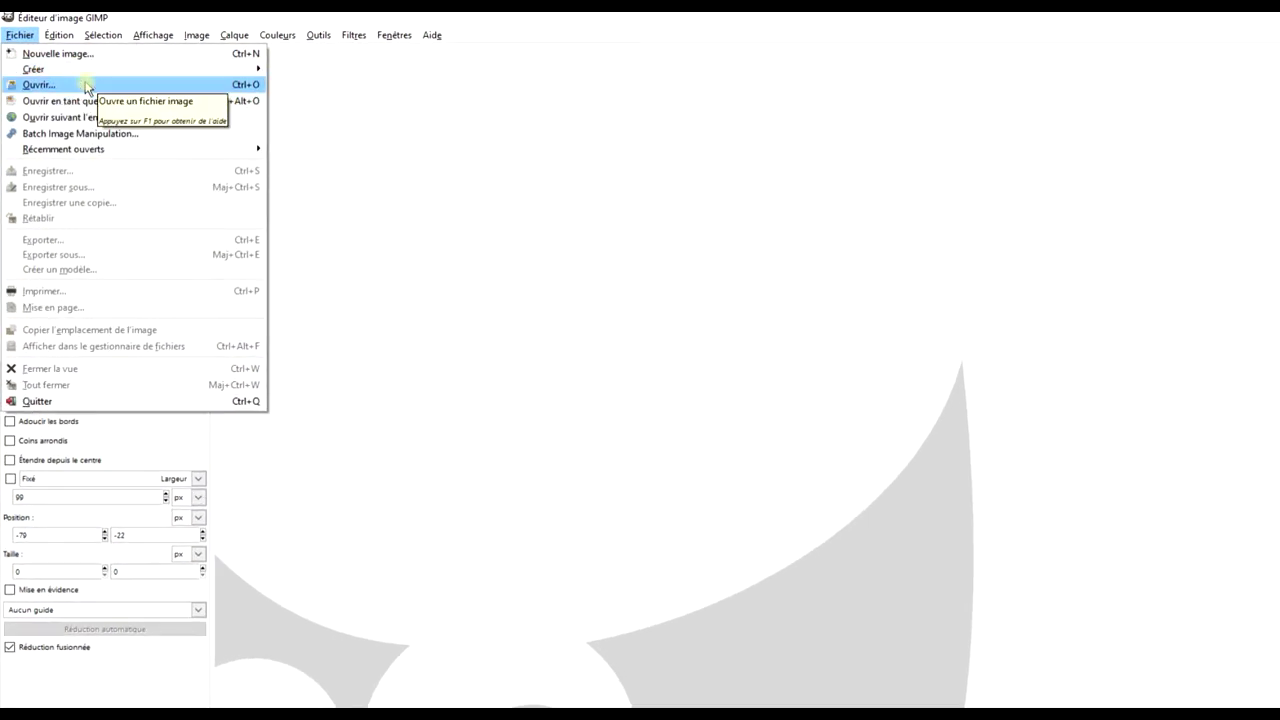
pyautogui.click(94, 84)
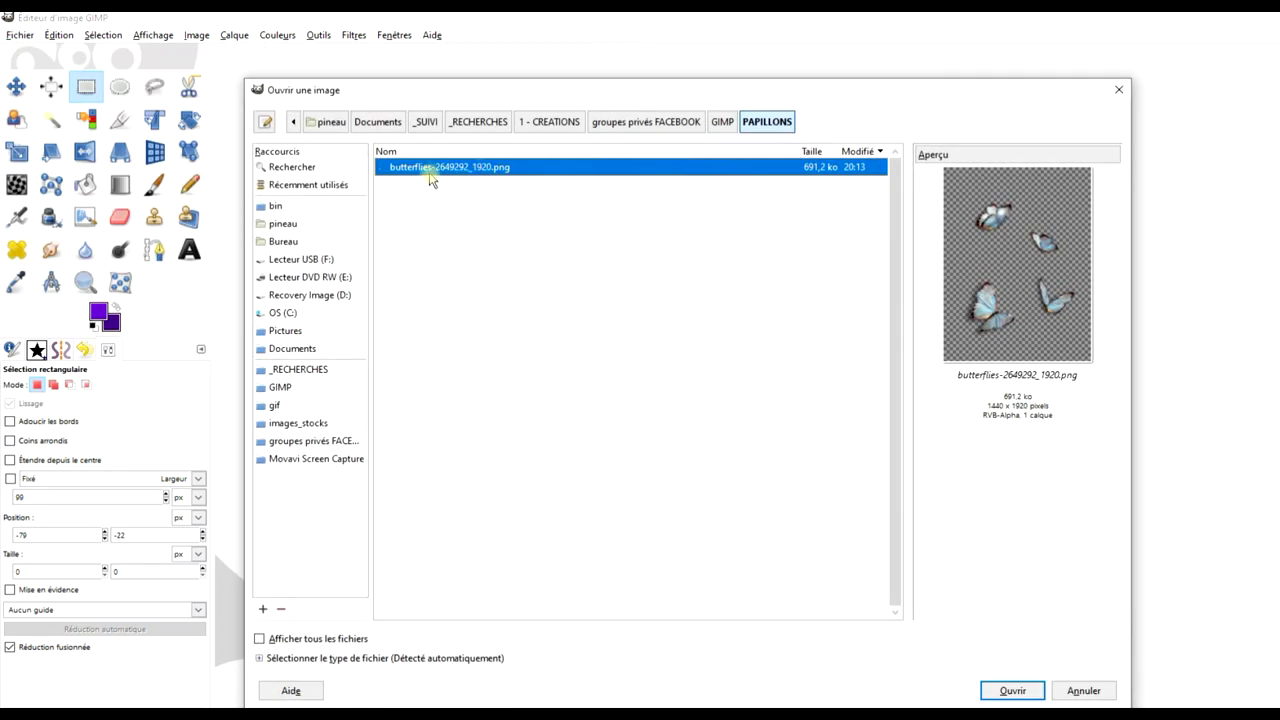
pyautogui.doubleClick(495, 168)
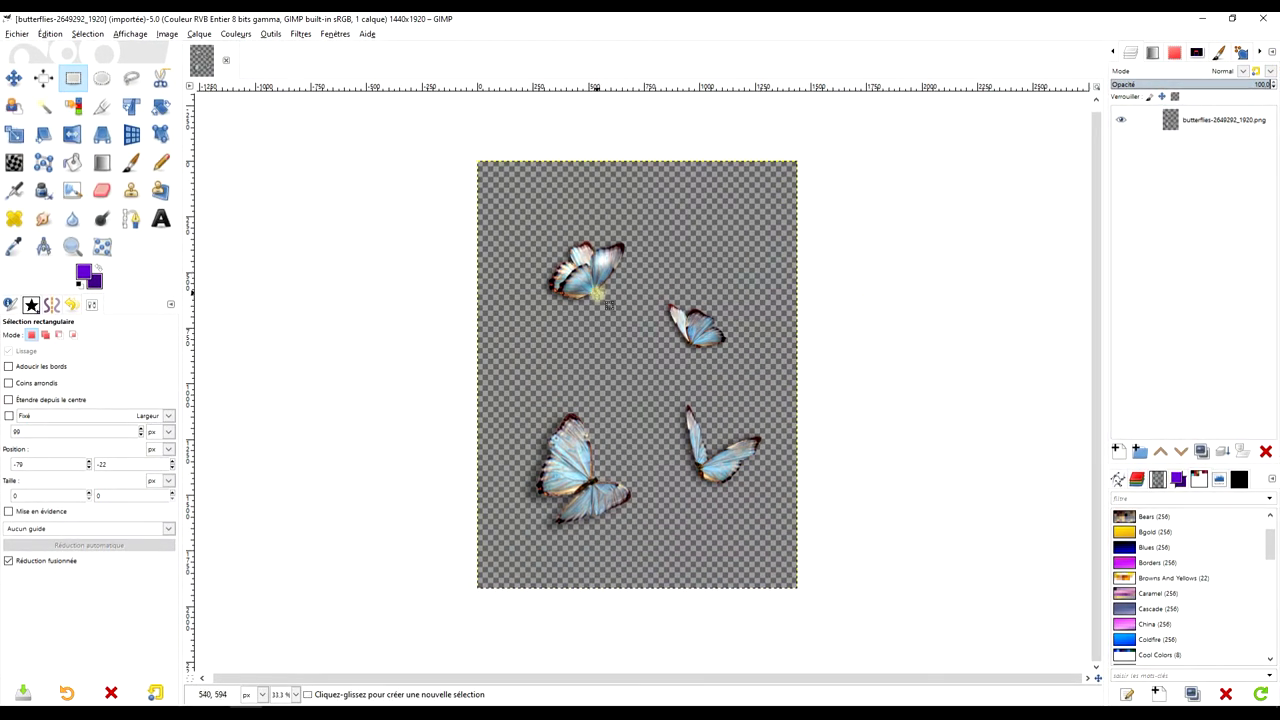
# Step: Create a new white-filled layer named fond
pyautogui.click(1119, 452)
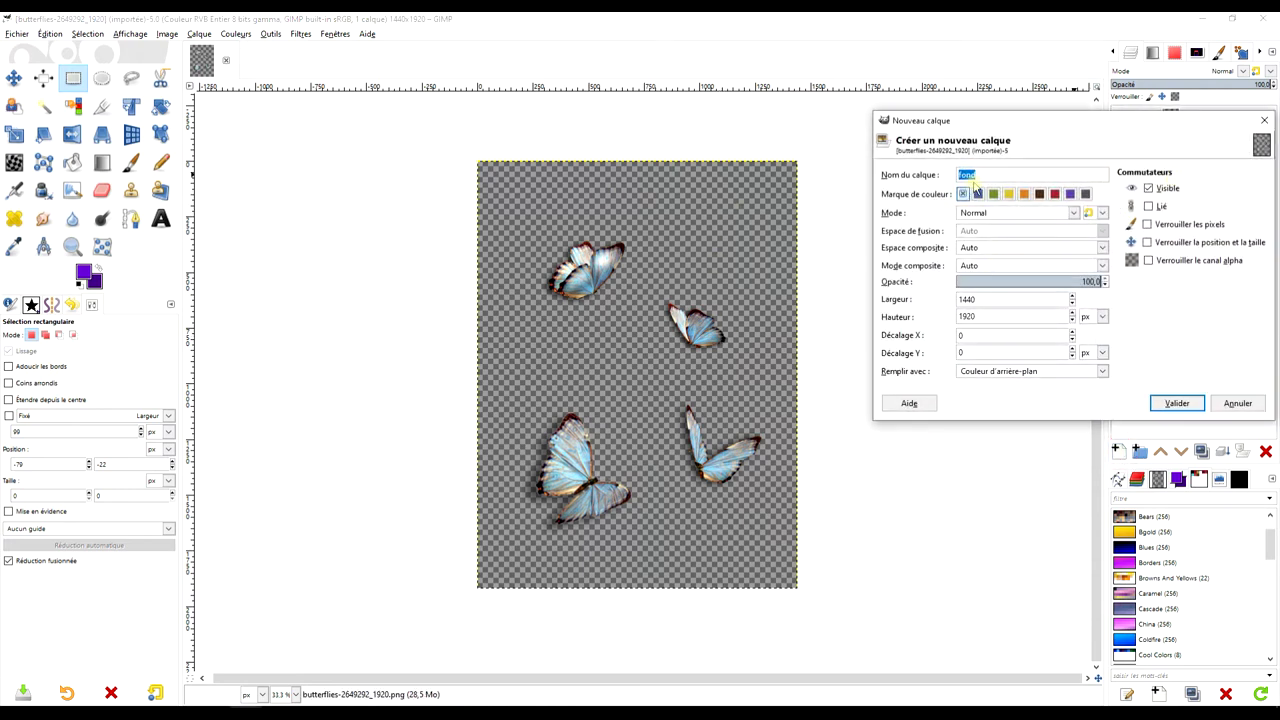
pyautogui.click(1028, 372)
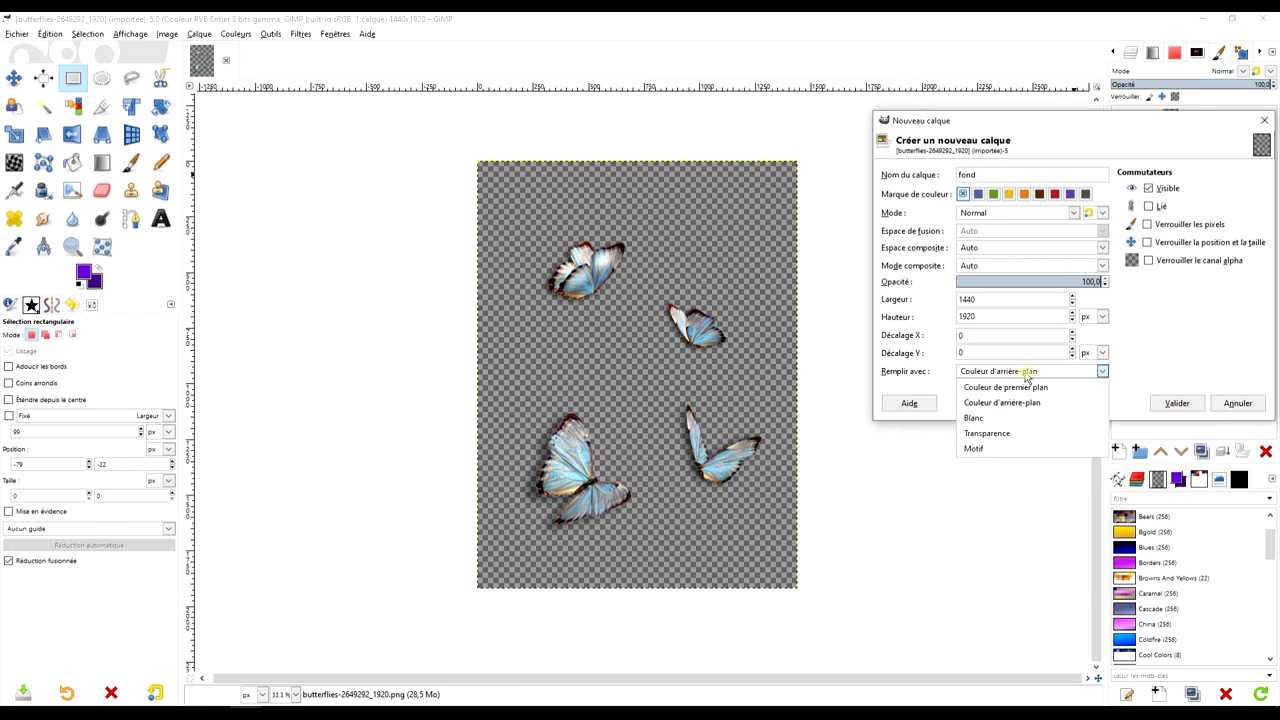
pyautogui.click(998, 420)
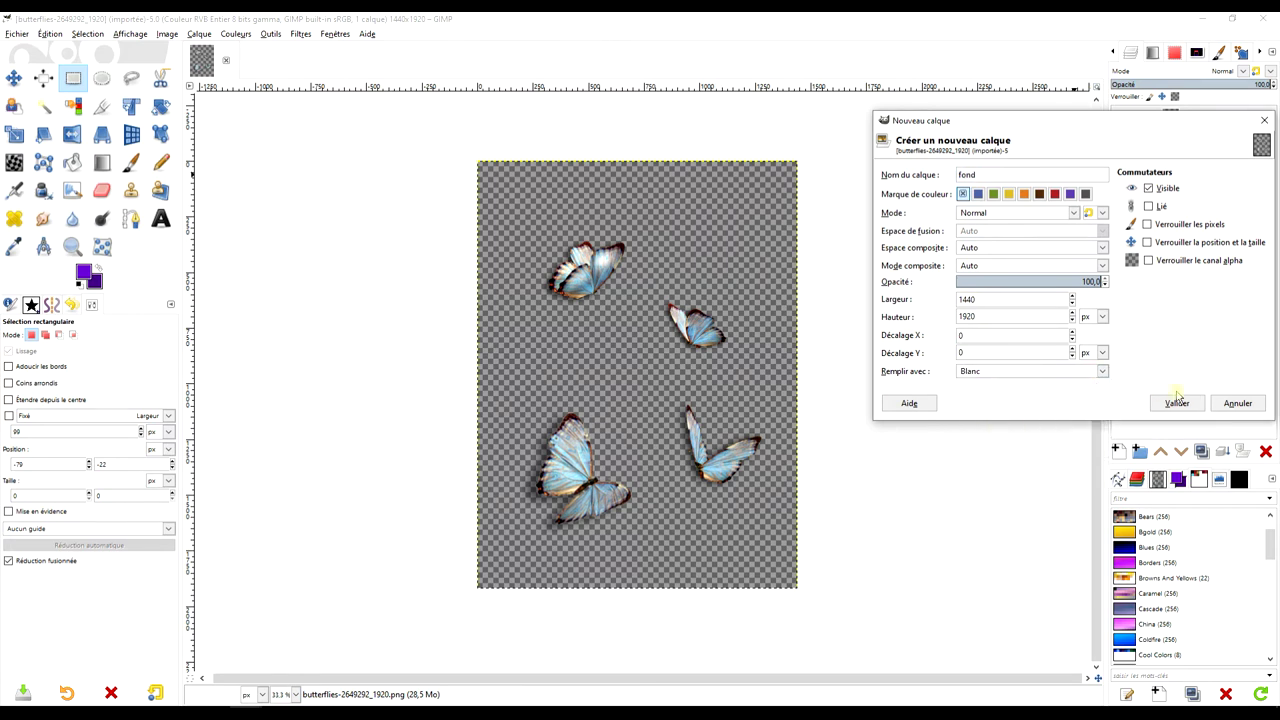
pyautogui.click(1177, 402)
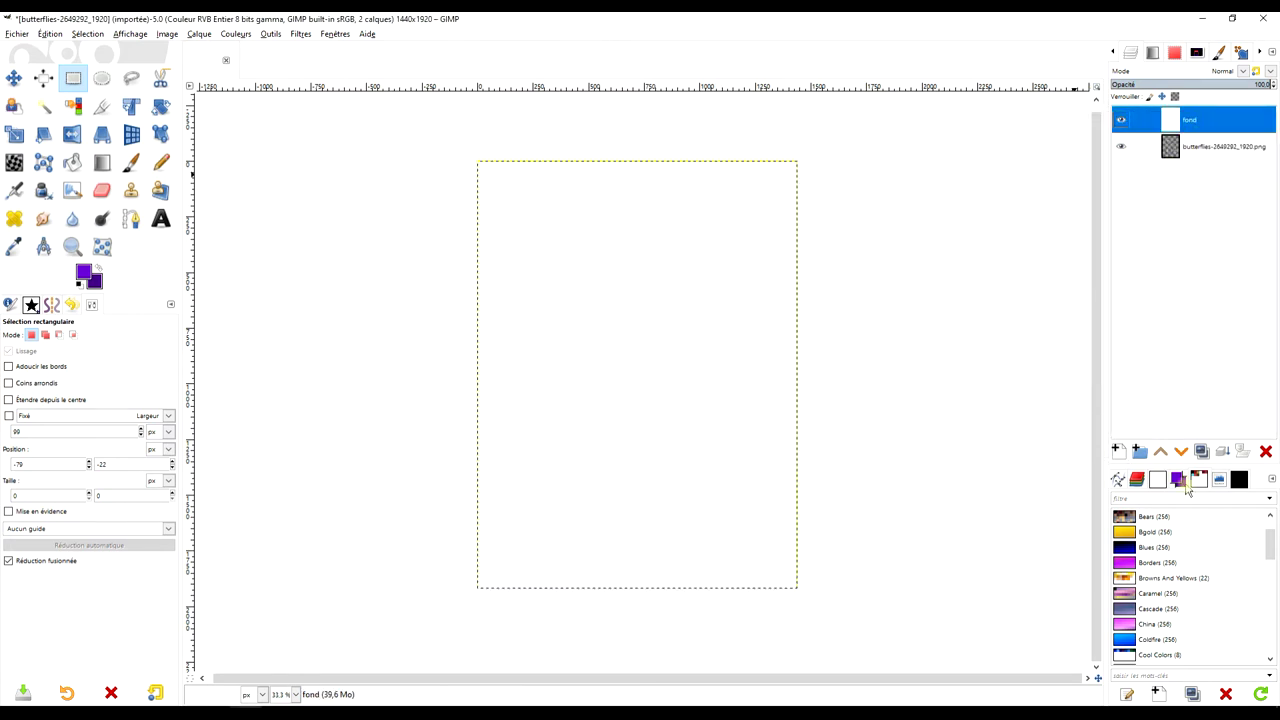
# Step: Move fond below the butterflies, fill it with purple, then reselect the butterflies layer
pyautogui.click(1181, 451)
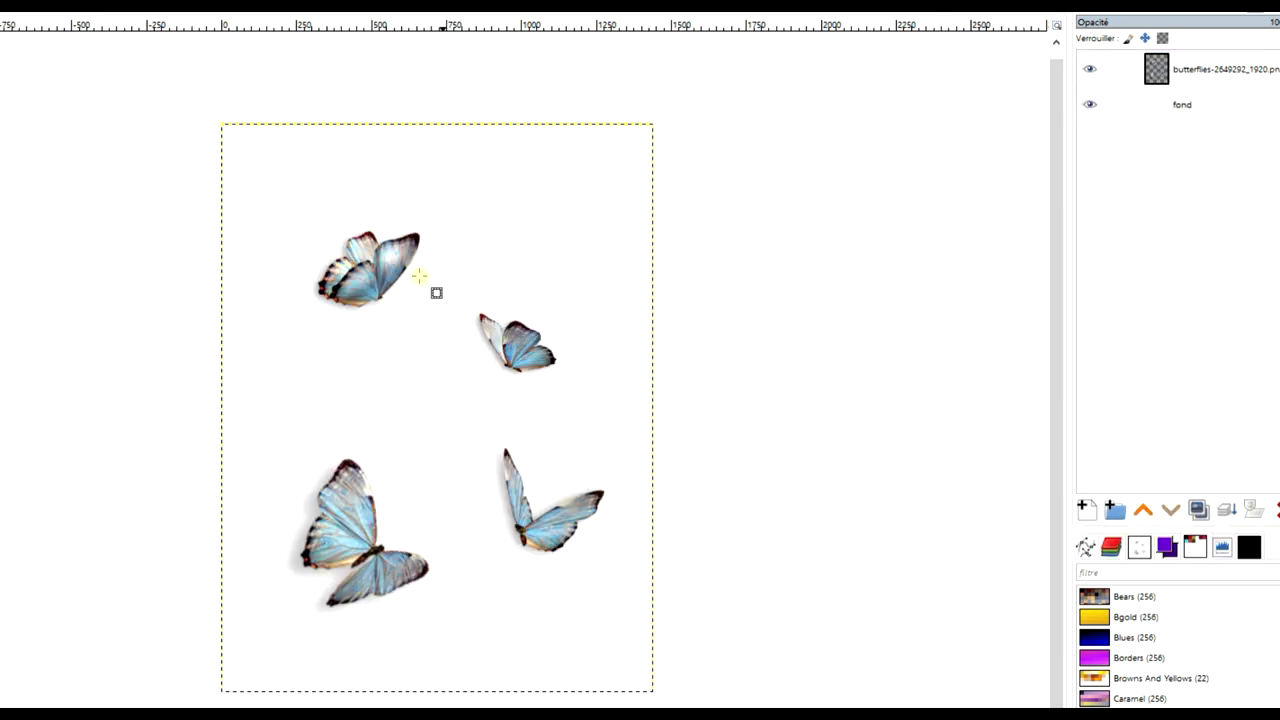
pyautogui.moveTo(85, 272)
pyautogui.mouseDown()
pyautogui.moveTo(362, 342)
pyautogui.moveTo(527, 333)
pyautogui.mouseUp()
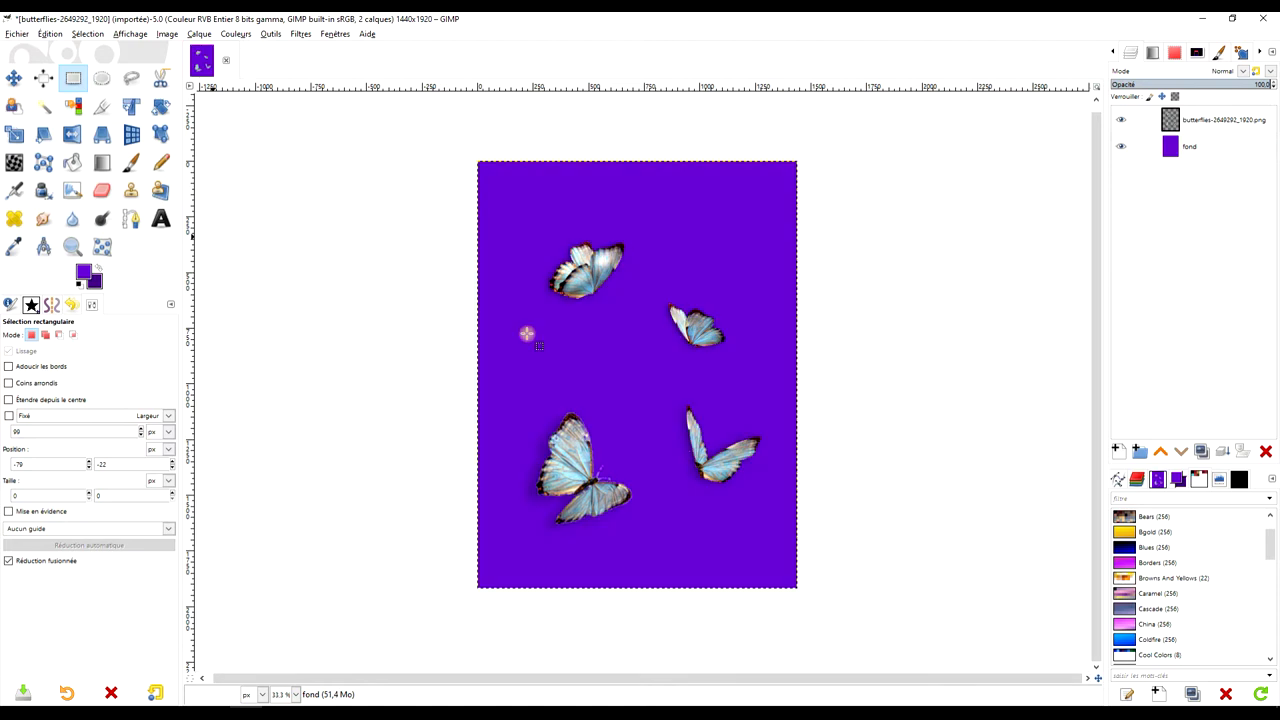
pyautogui.click(1178, 150)
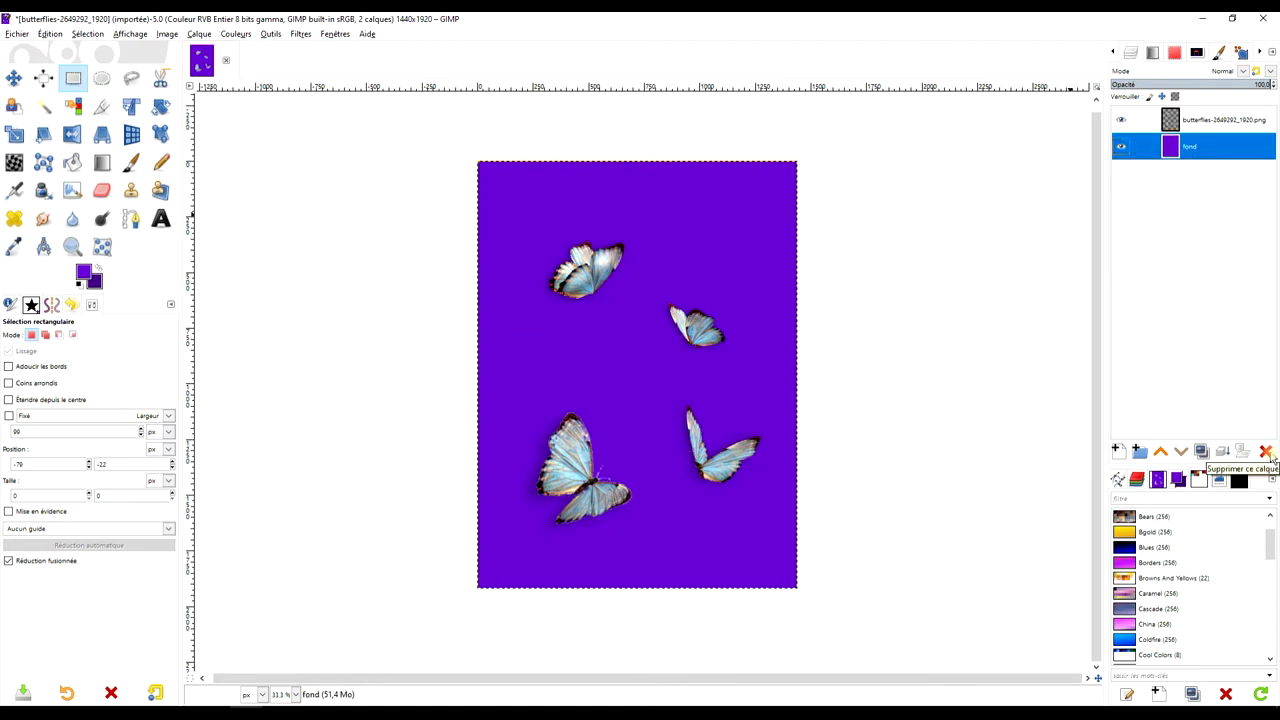
pyautogui.click(1200, 124)
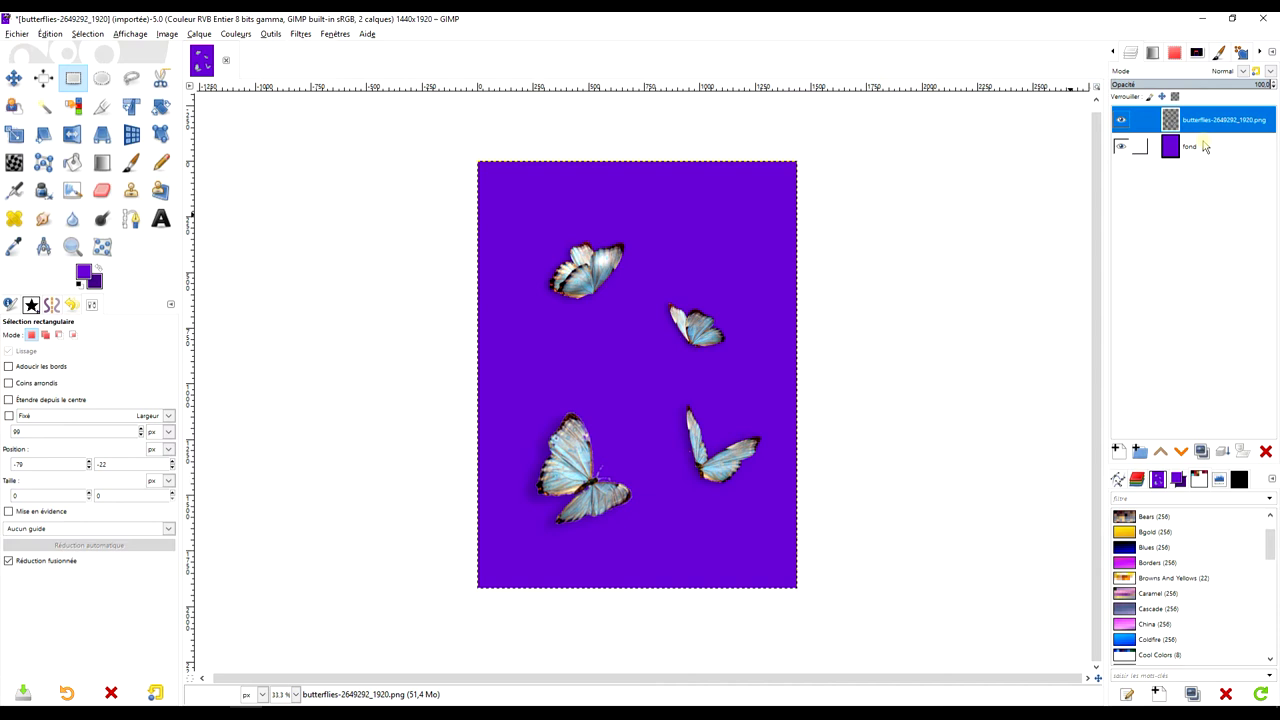
# Step: Rename the butterflies layer to papillons
pyautogui.doubleClick(1208, 120)
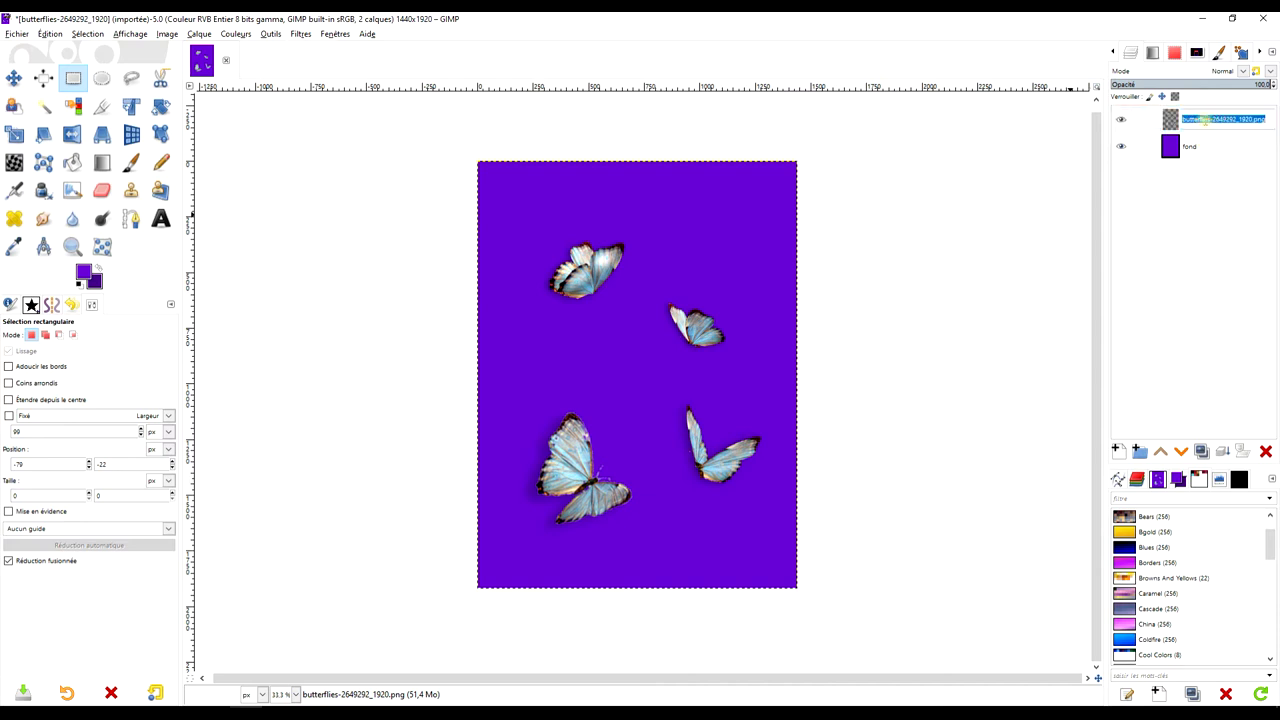
pyautogui.write('papillons')
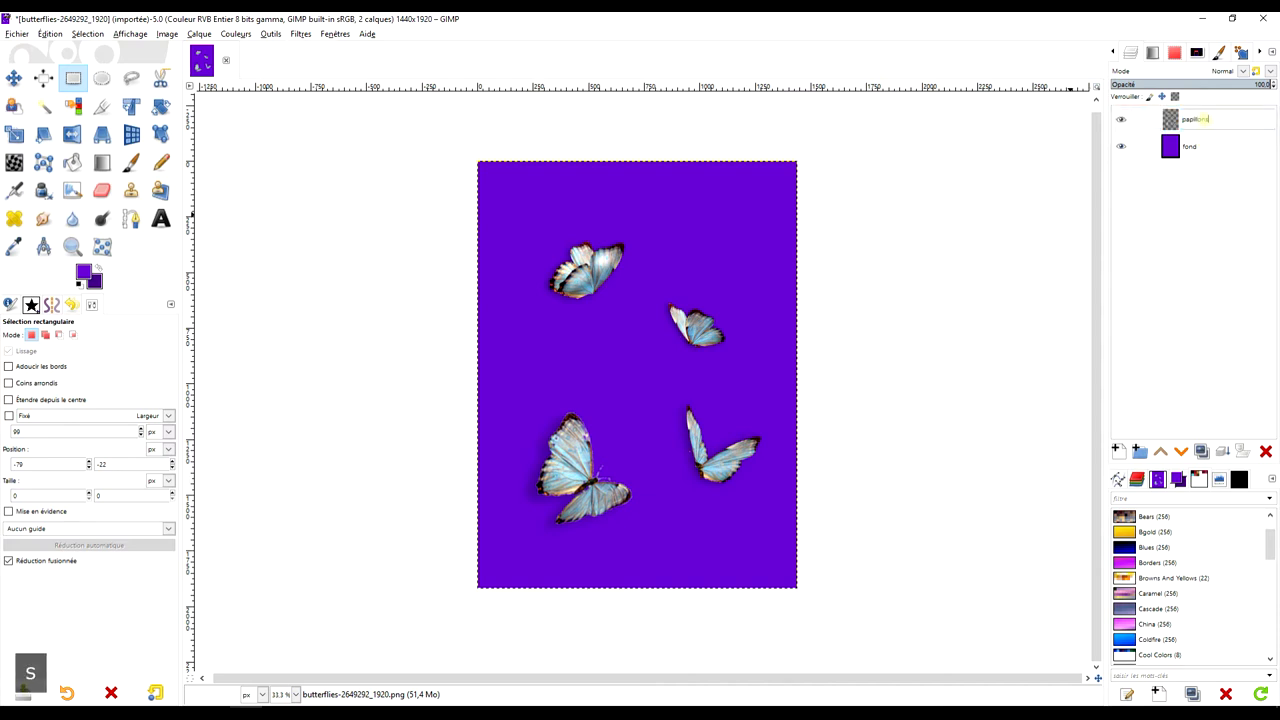
pyautogui.press('Return')
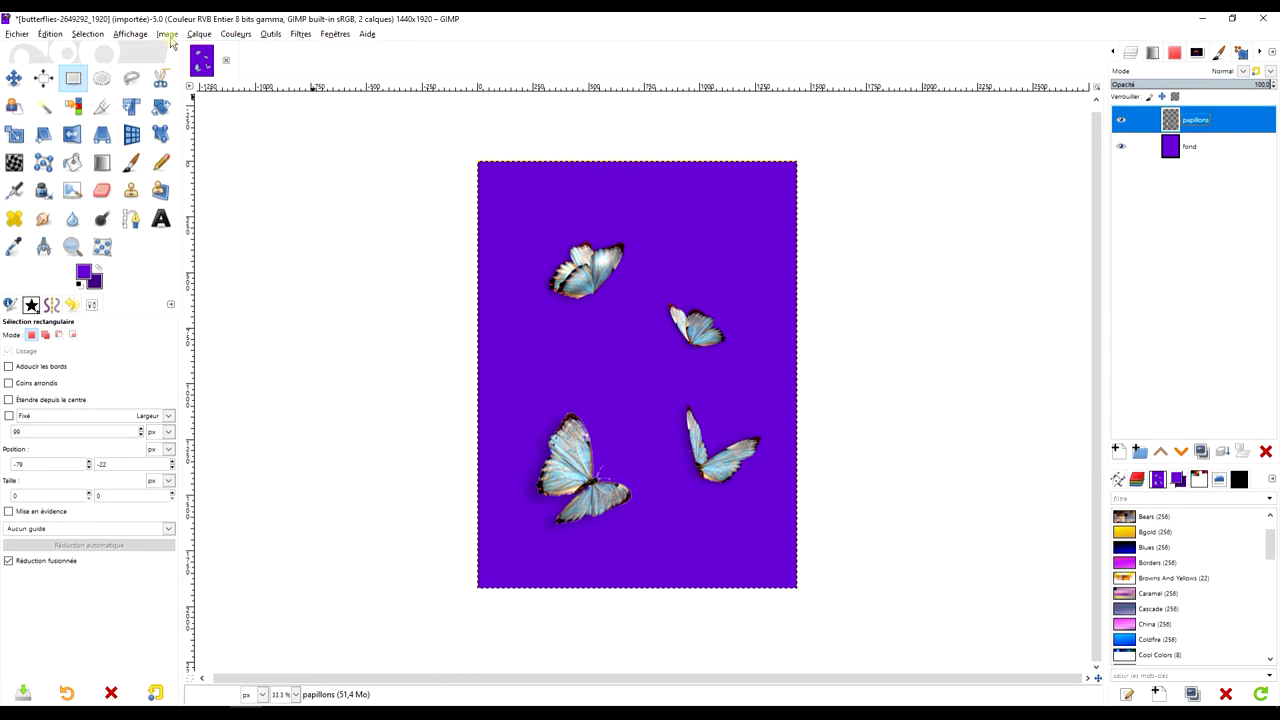
# Step: Rotate the image 90° counter-clockwise into a 1920×1440 landscape and zoom in to fill the window
pyautogui.click(167, 35)
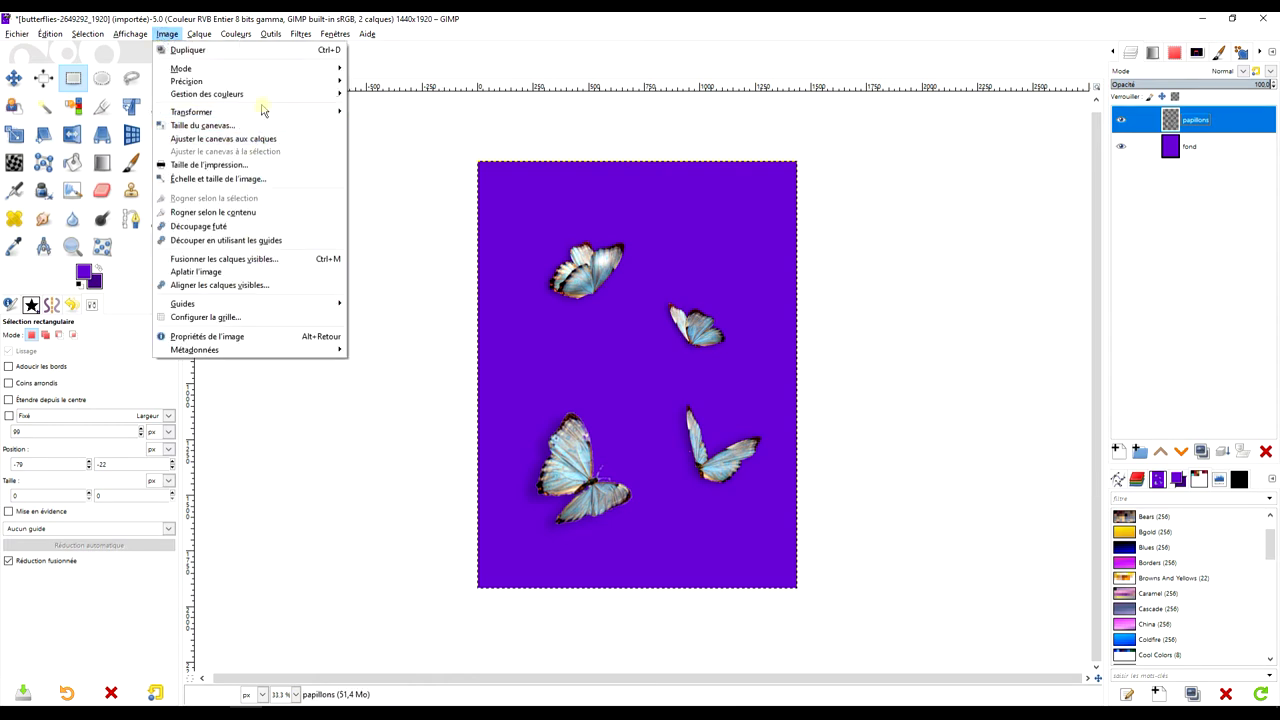
pyautogui.moveTo(101, 114)
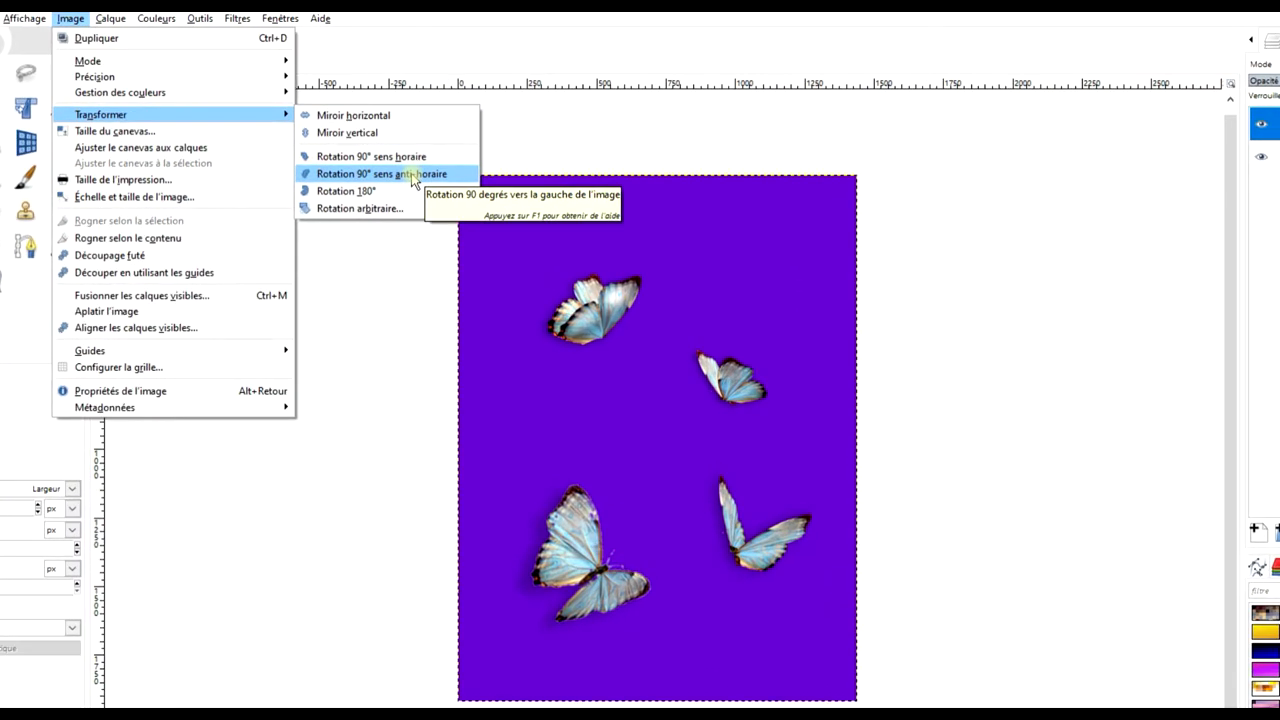
pyautogui.click(410, 175)
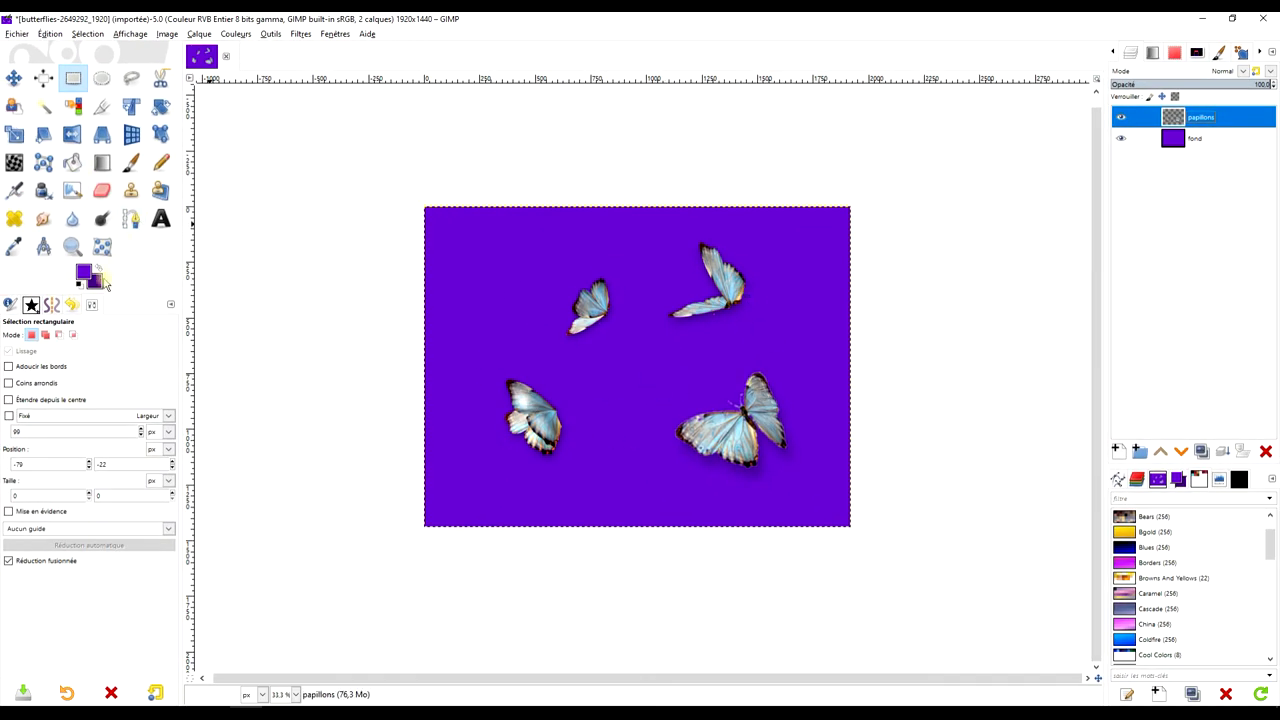
pyautogui.click(78, 251)
pyautogui.moveTo(411, 198)
pyautogui.mouseDown()
pyautogui.moveTo(902, 540)
pyautogui.moveTo(889, 545)
pyautogui.mouseUp()
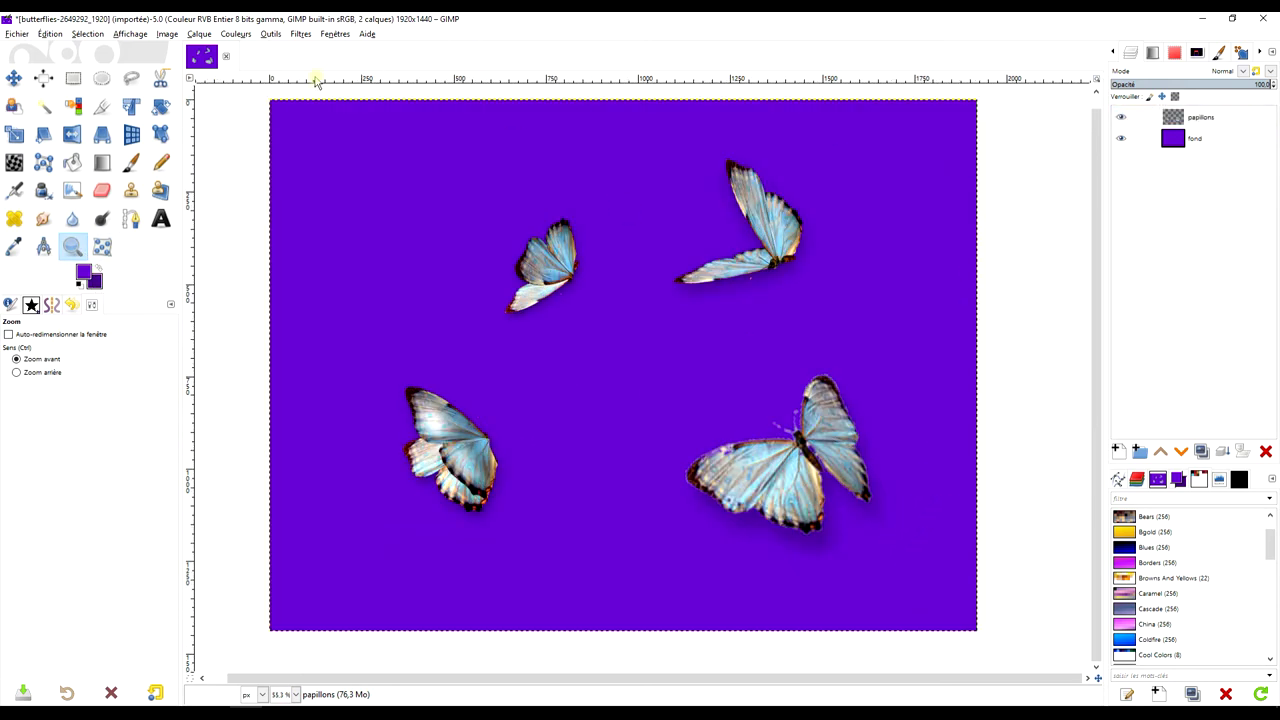
pyautogui.click(300, 34)
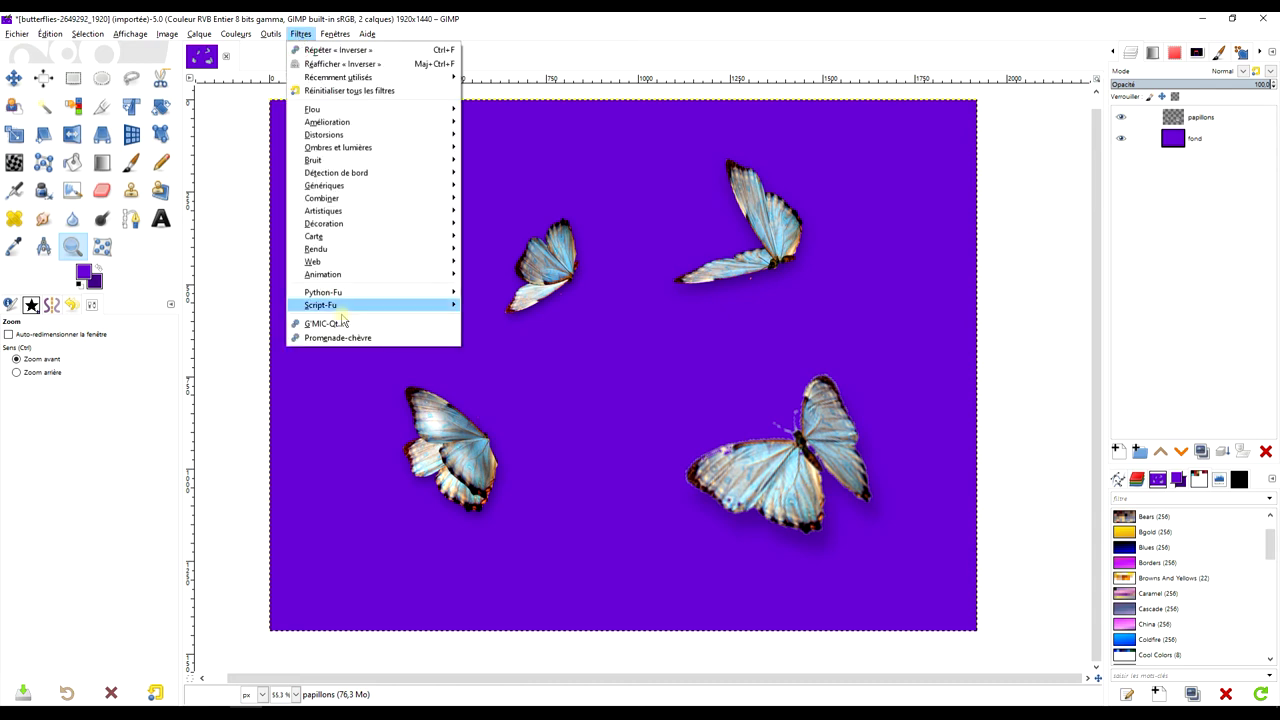
# Step: Launch G'MIC-Qt, reposition its window, and search the filters for 'maps'
pyautogui.click(310, 621)
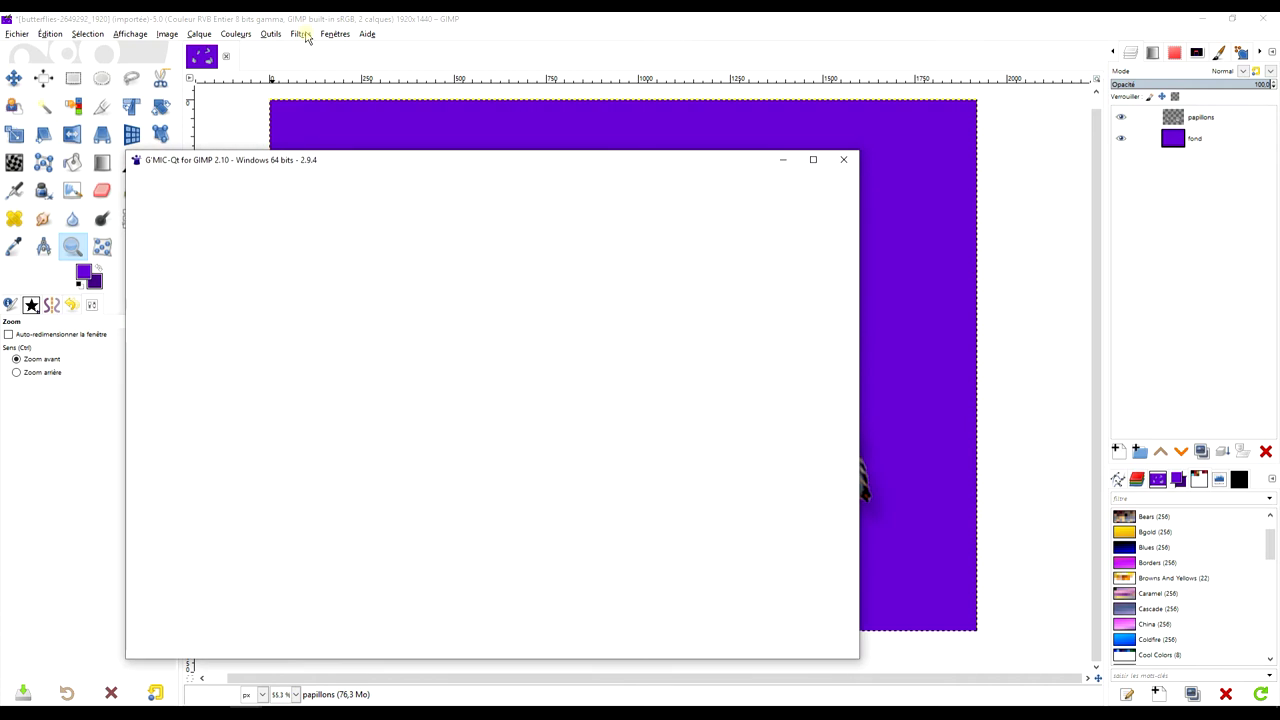
pyautogui.moveTo(590, 170)
pyautogui.mouseDown()
pyautogui.moveTo(714, 114)
pyautogui.moveTo(727, 81)
pyautogui.mouseUp()
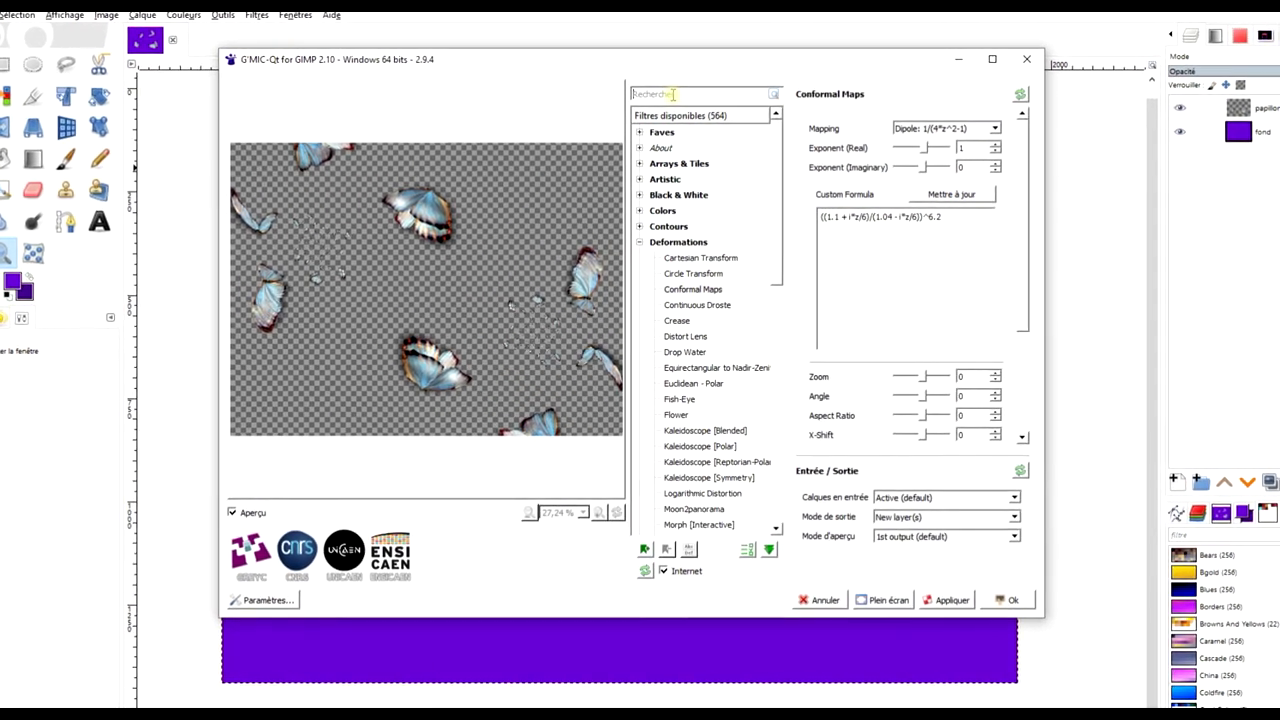
pyautogui.write('maps')
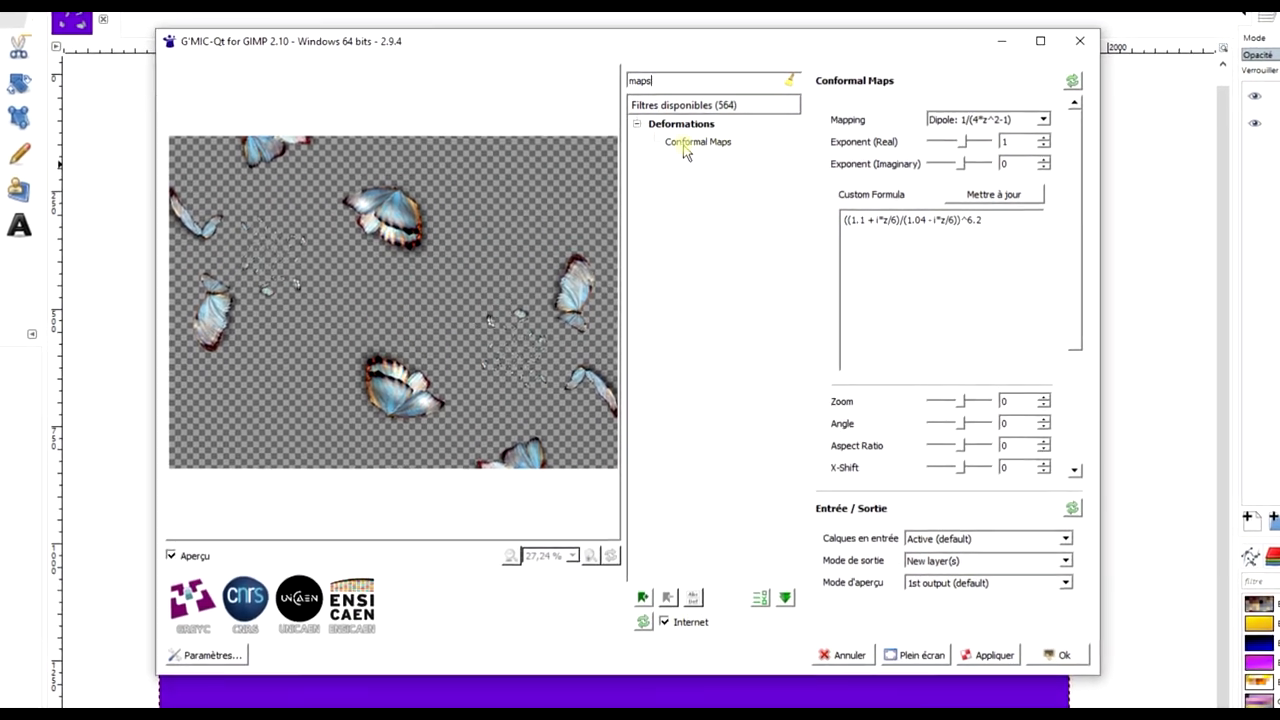
# Step: Try Conformal Maps with the Star mapping and Zoom lowered to -0.4
pyautogui.click(688, 143)
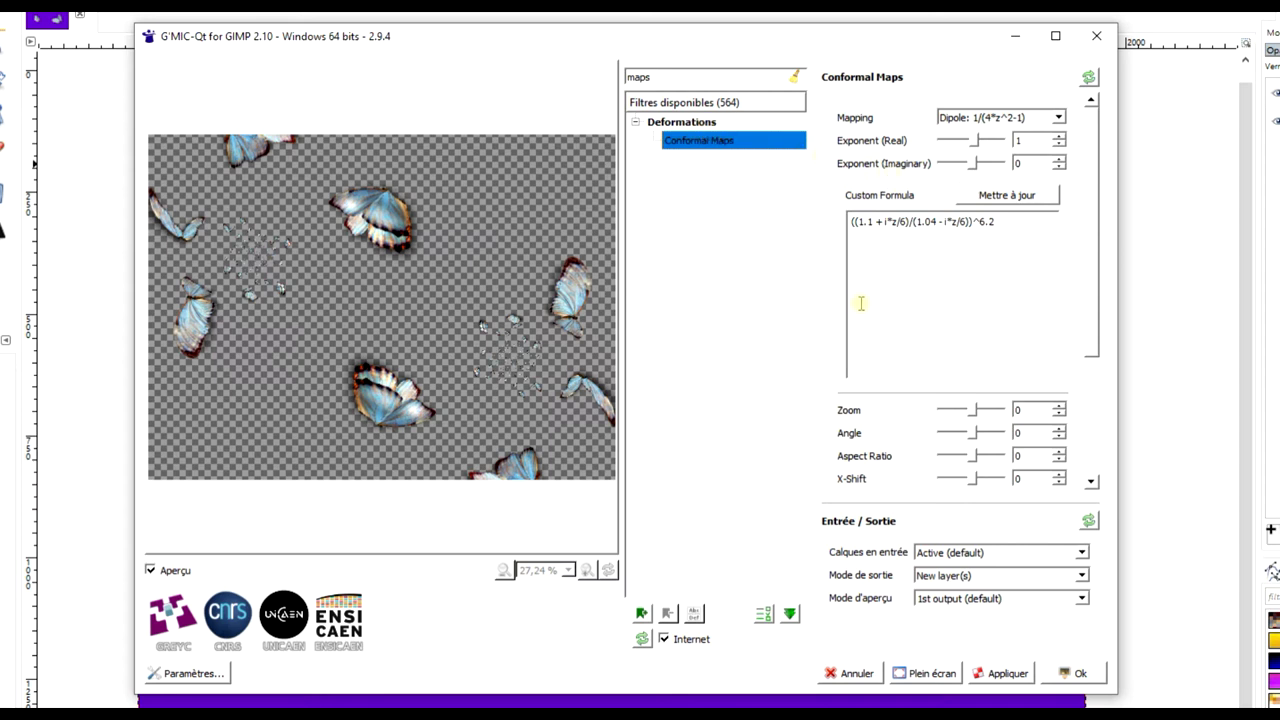
pyautogui.click(1088, 77)
pyautogui.click(975, 118)
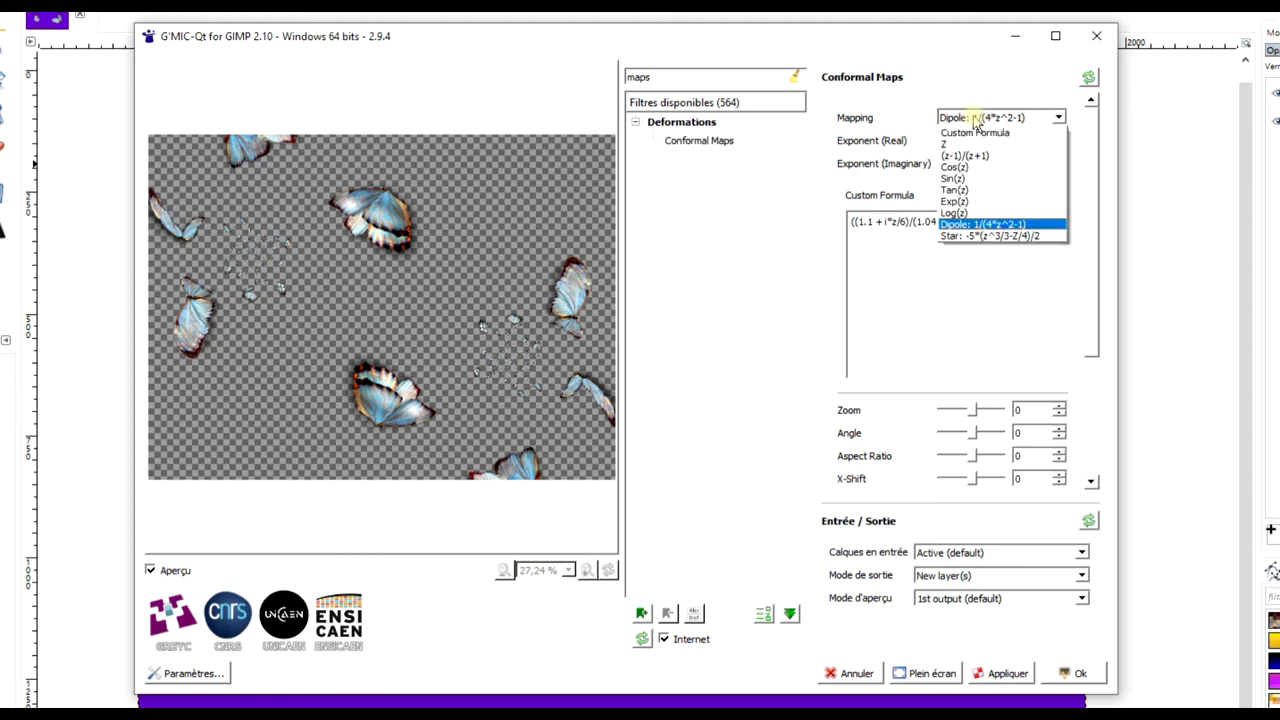
pyautogui.click(968, 234)
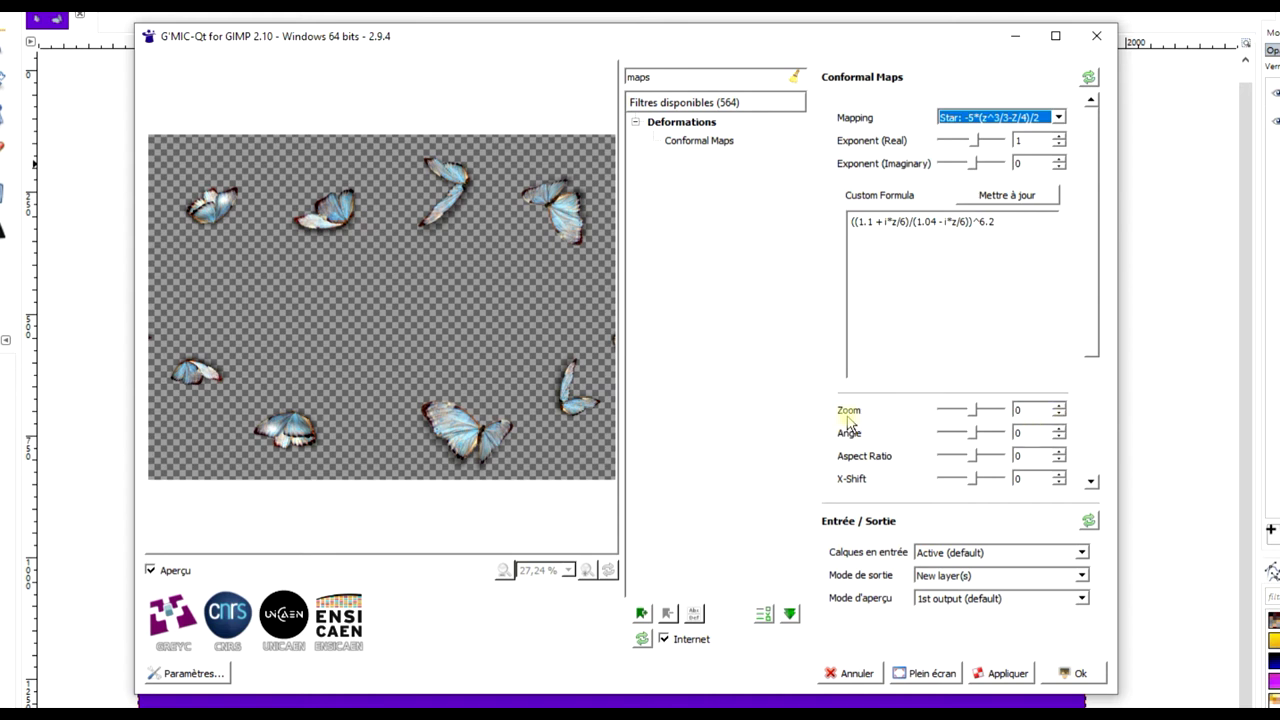
pyautogui.click(1059, 421)
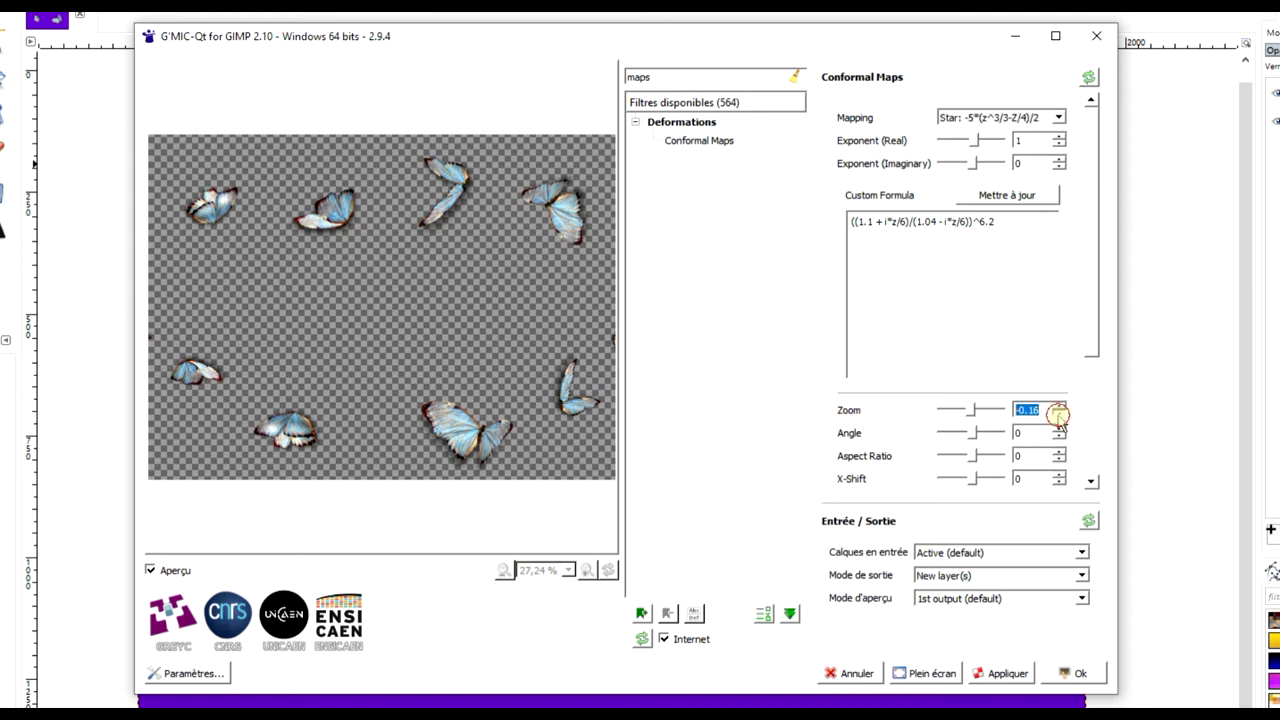
pyautogui.click(1059, 421)
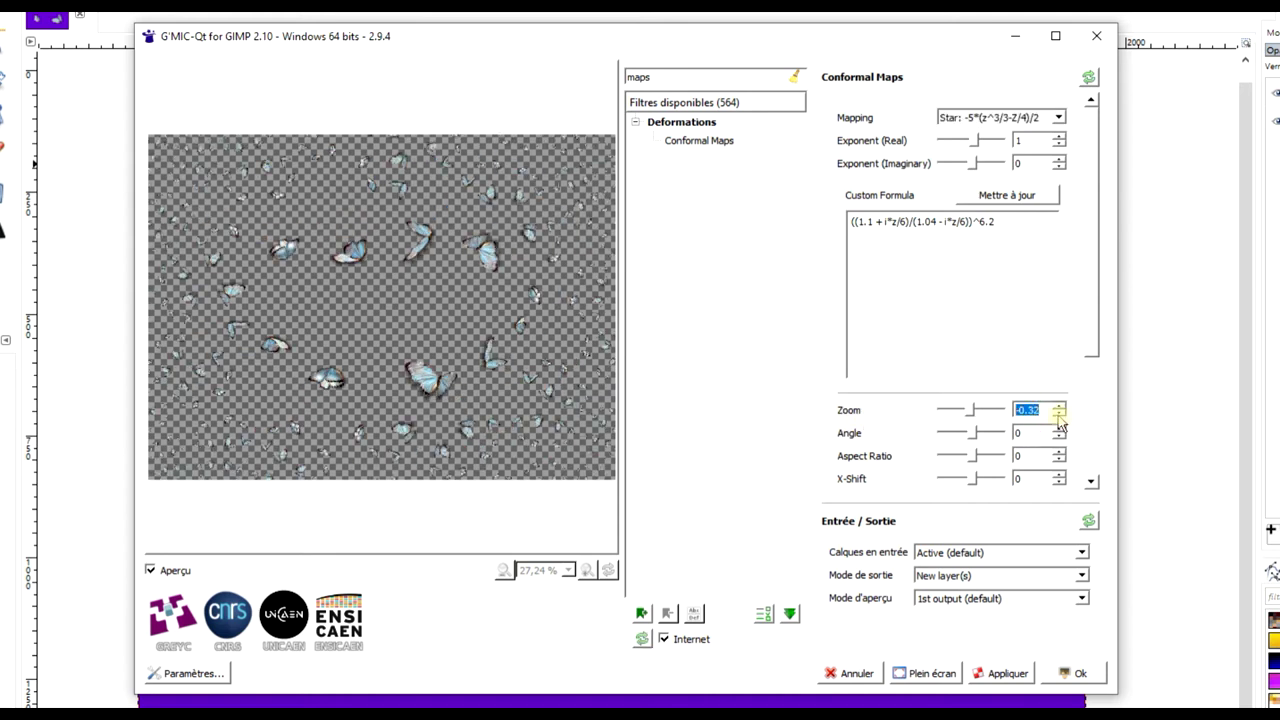
pyautogui.click(1059, 421)
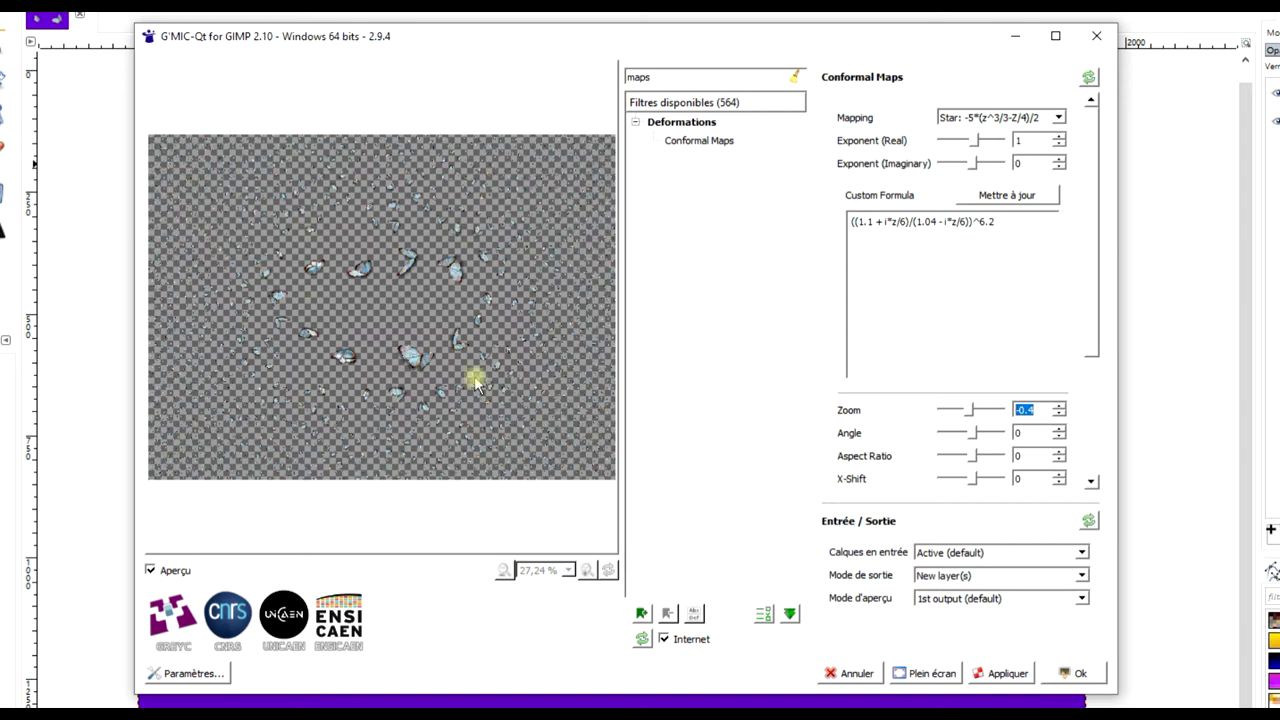
# Step: Reset Conformal Maps, choose the (z-1)/(z+1) mapping, and lower Zoom to -0.32
pyautogui.click(1090, 77)
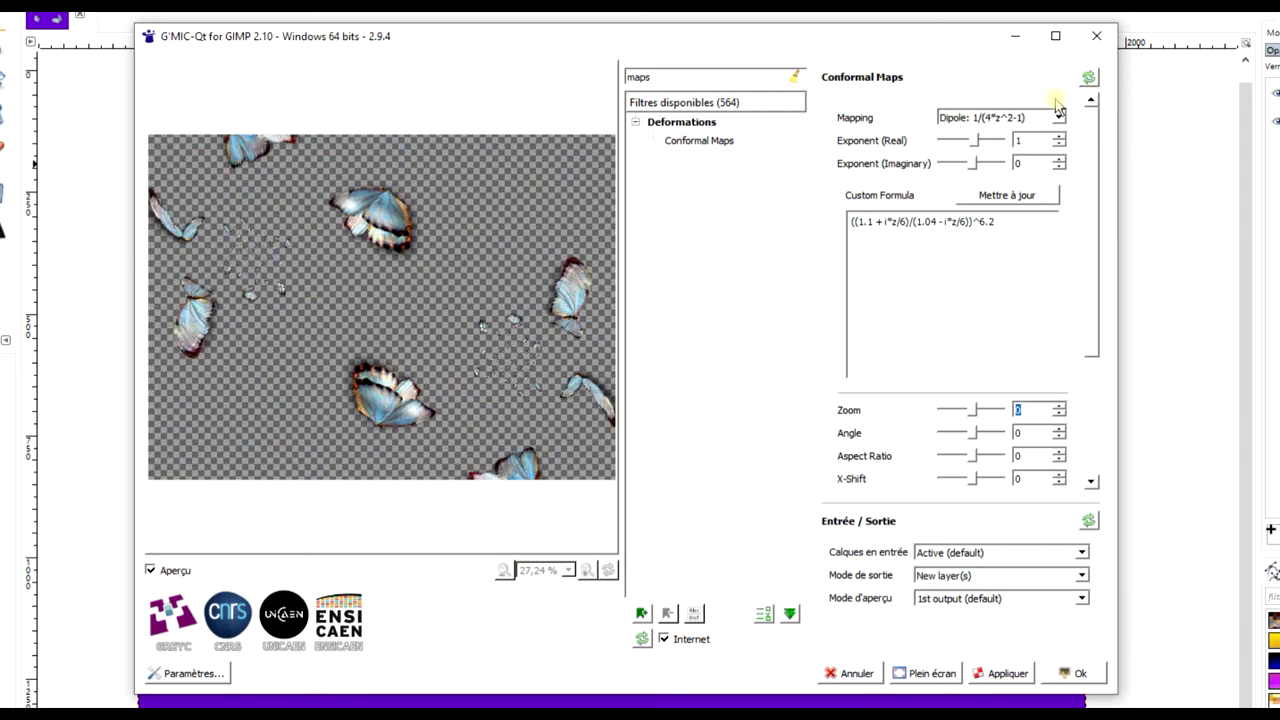
pyautogui.click(1012, 120)
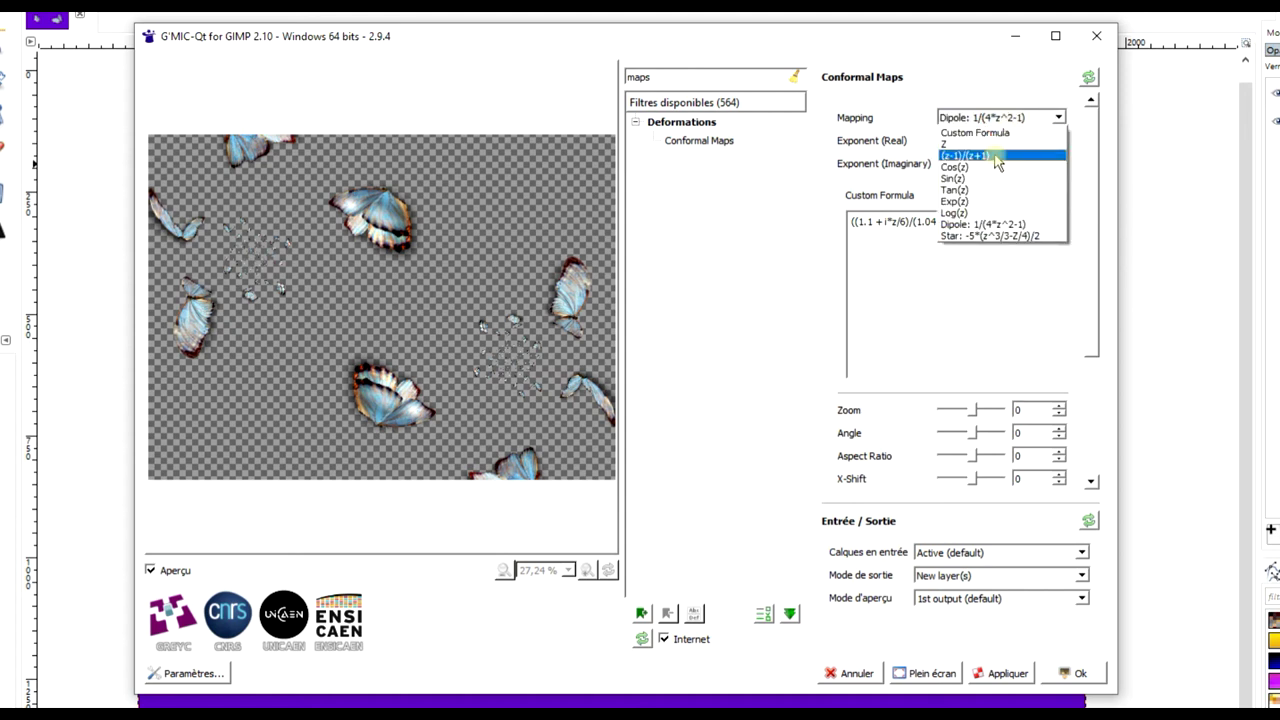
pyautogui.click(997, 157)
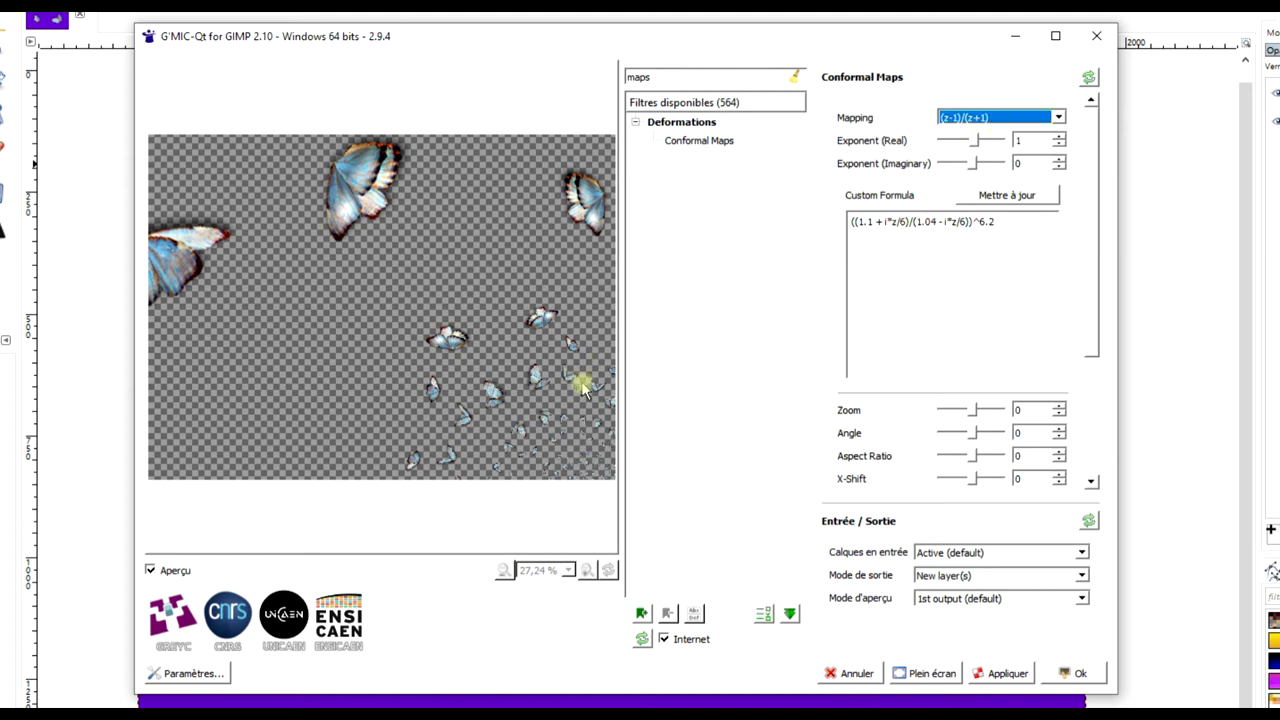
pyautogui.click(1060, 420)
pyautogui.click(1060, 420)
pyautogui.click(1060, 420)
pyautogui.click(1060, 420)
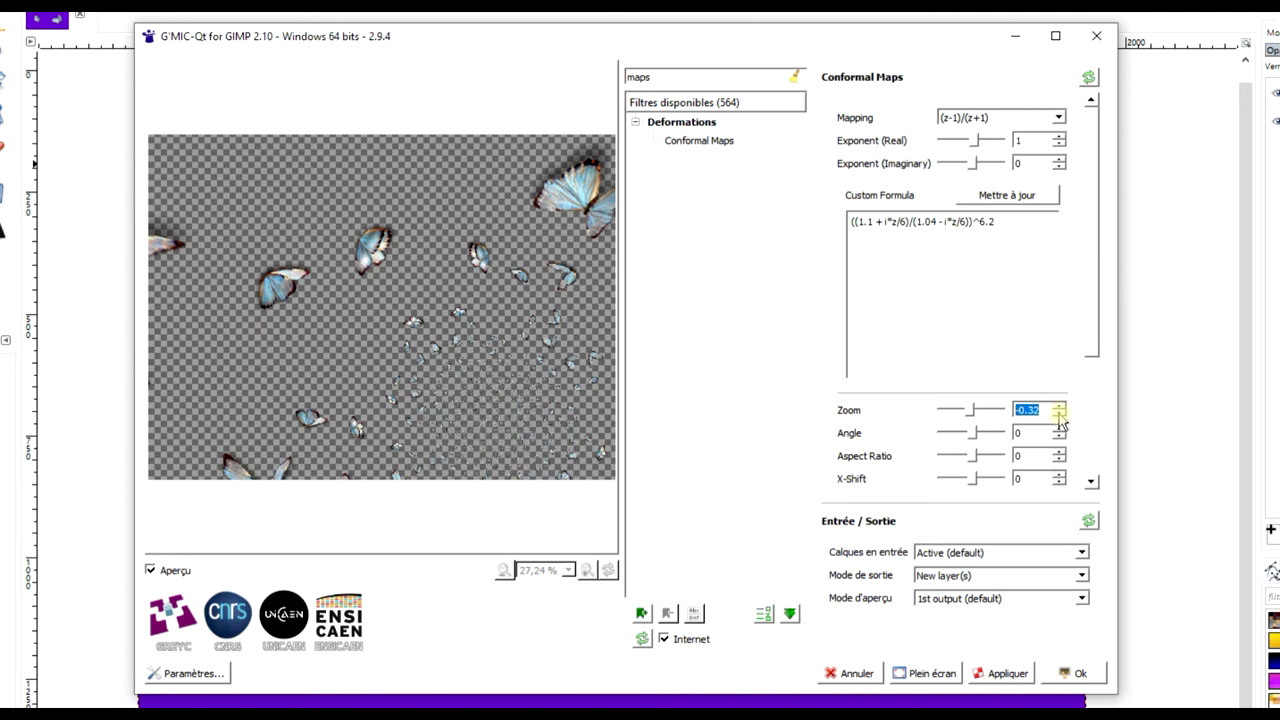
pyautogui.moveTo(1094, 310); pyautogui.dragTo(1097, 422)
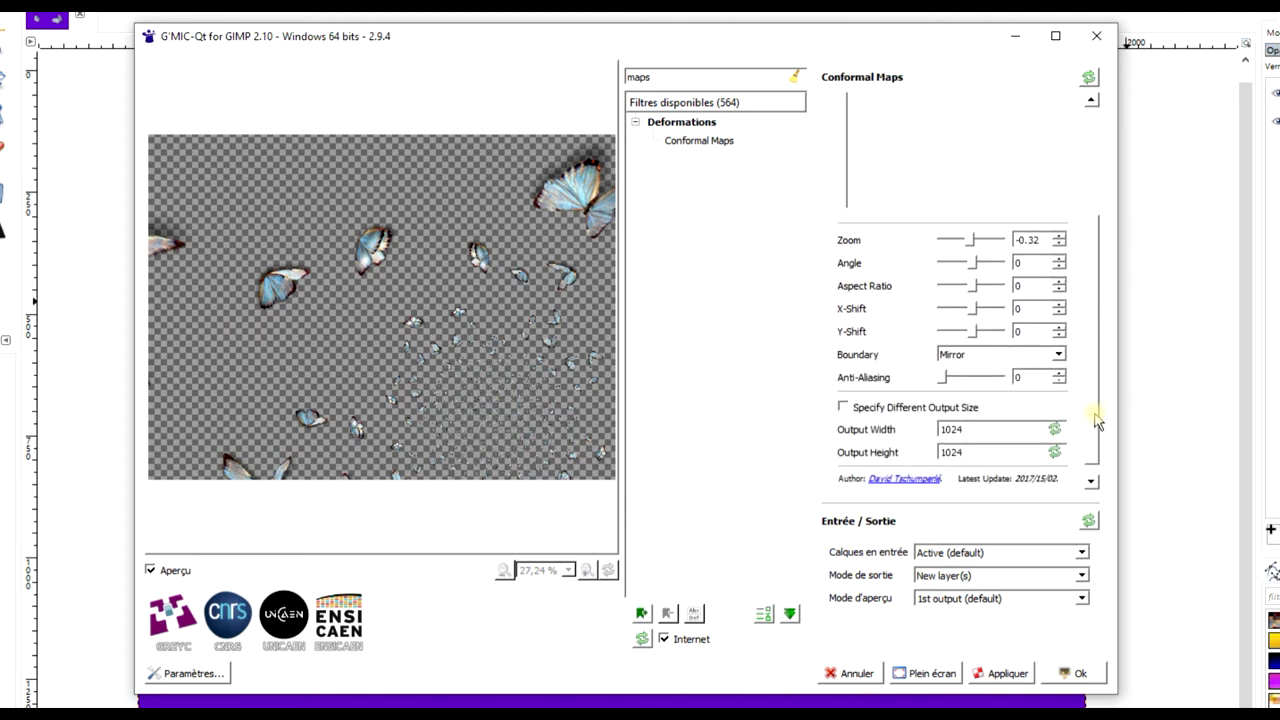
# Step: Step the Conformal Maps X-Shift down to -0.4 and Y-Shift down to -0.5
pyautogui.click(1060, 316)
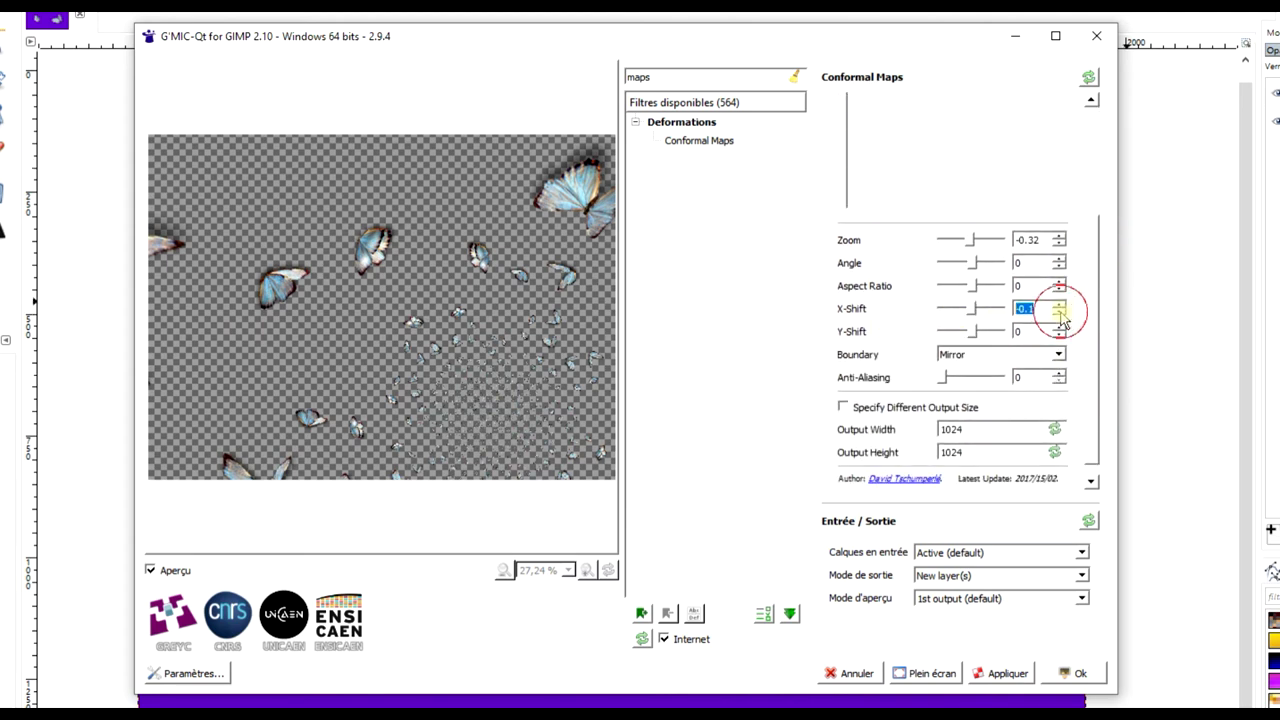
pyautogui.click(1060, 316)
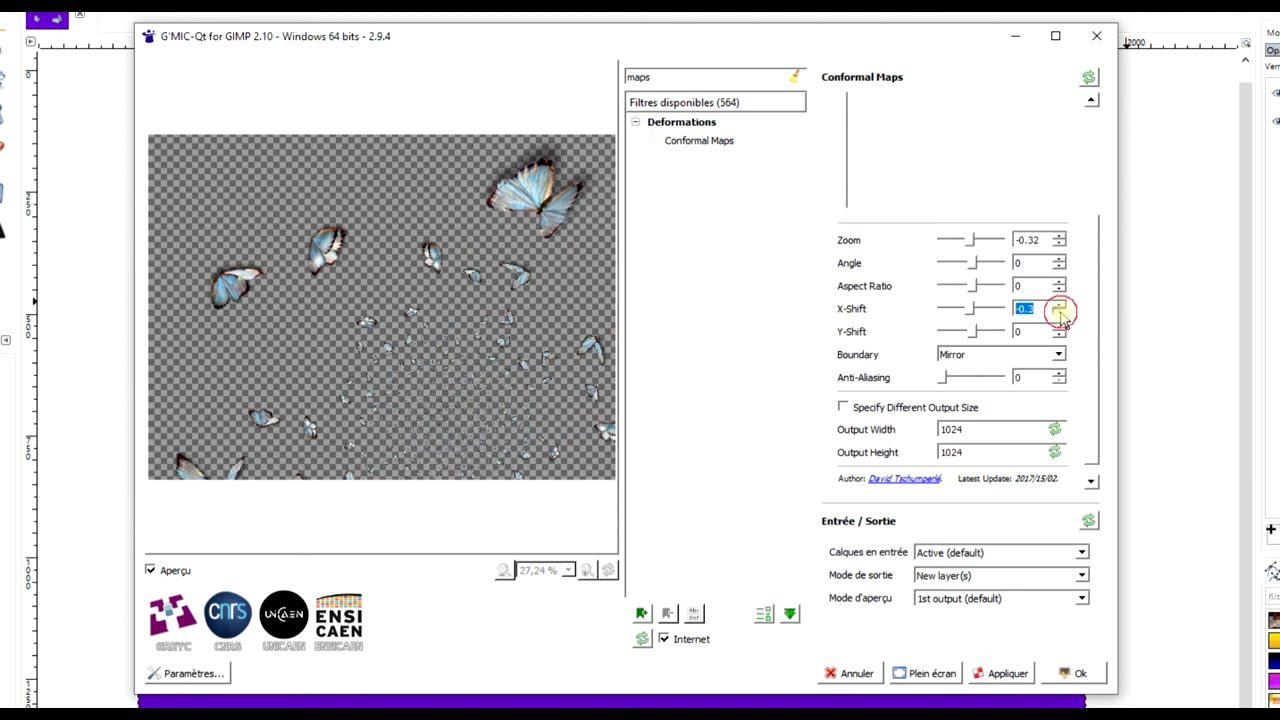
pyautogui.click(1060, 335)
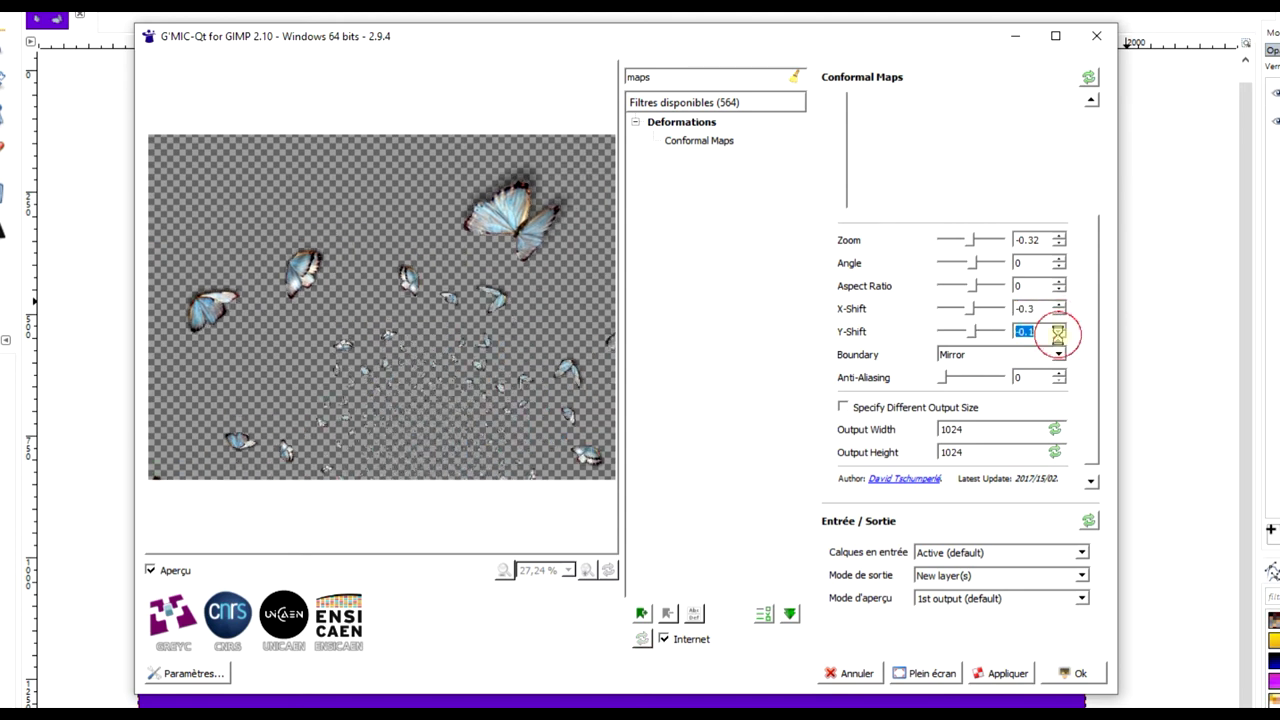
pyautogui.click(1059, 337)
pyautogui.click(1059, 337)
pyautogui.click(1060, 338)
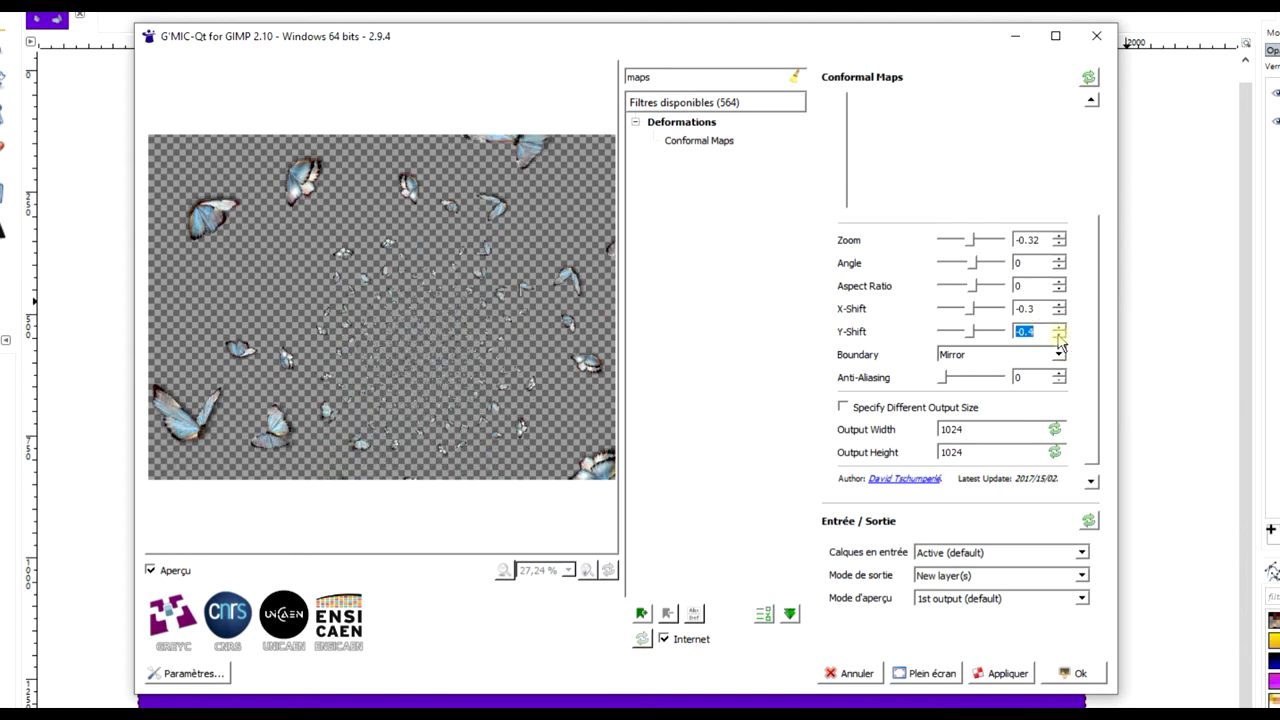
pyautogui.click(1060, 338)
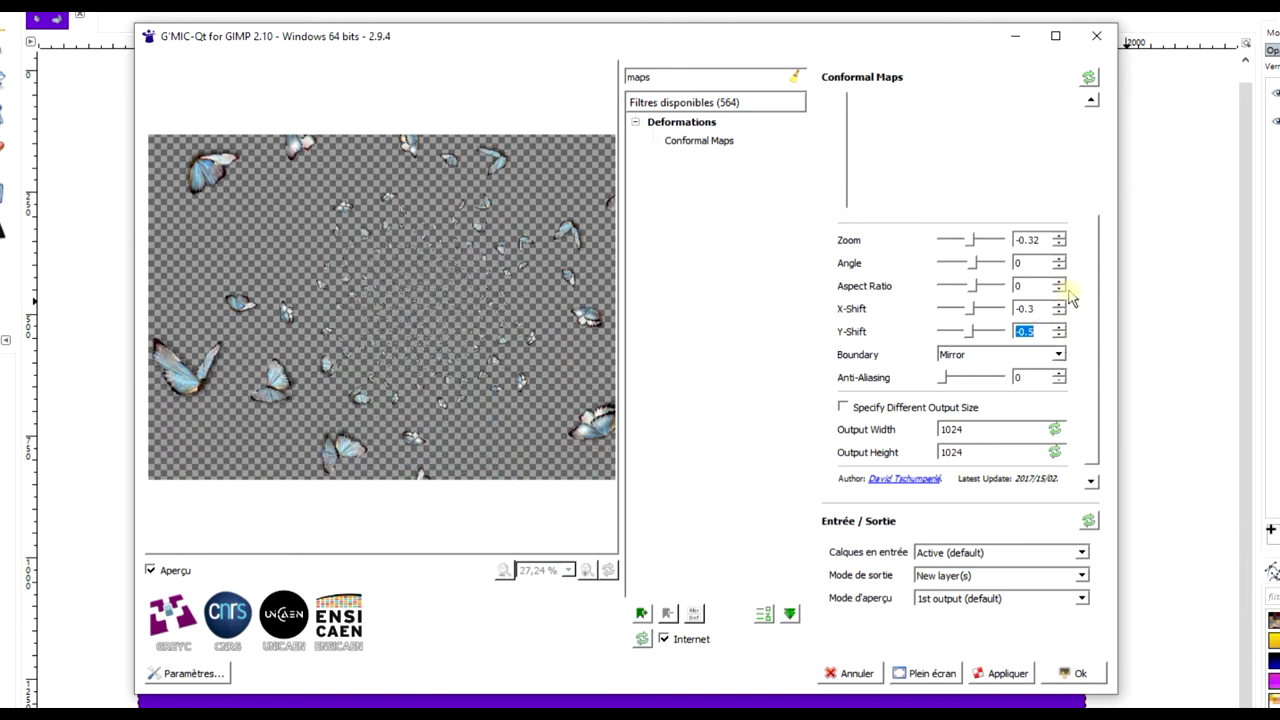
pyautogui.click(1059, 313)
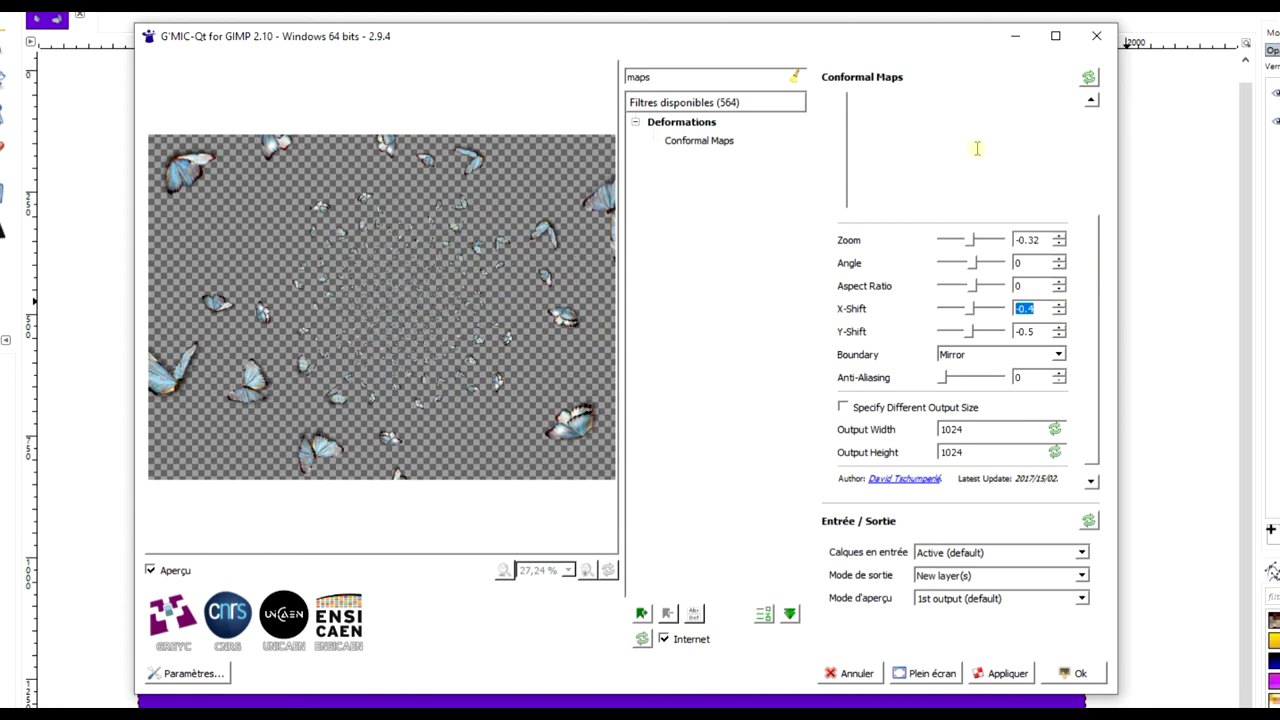
pyautogui.moveTo(1095, 262); pyautogui.dragTo(1088, 148)
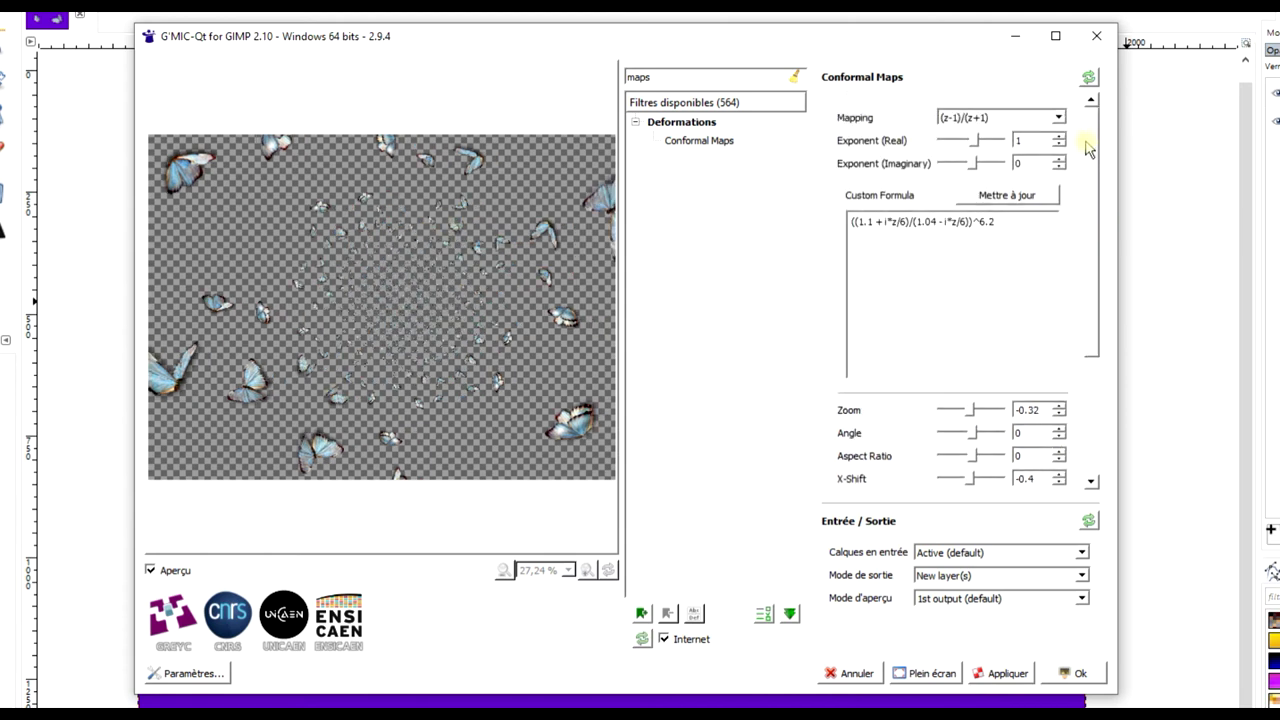
pyautogui.click(1005, 127)
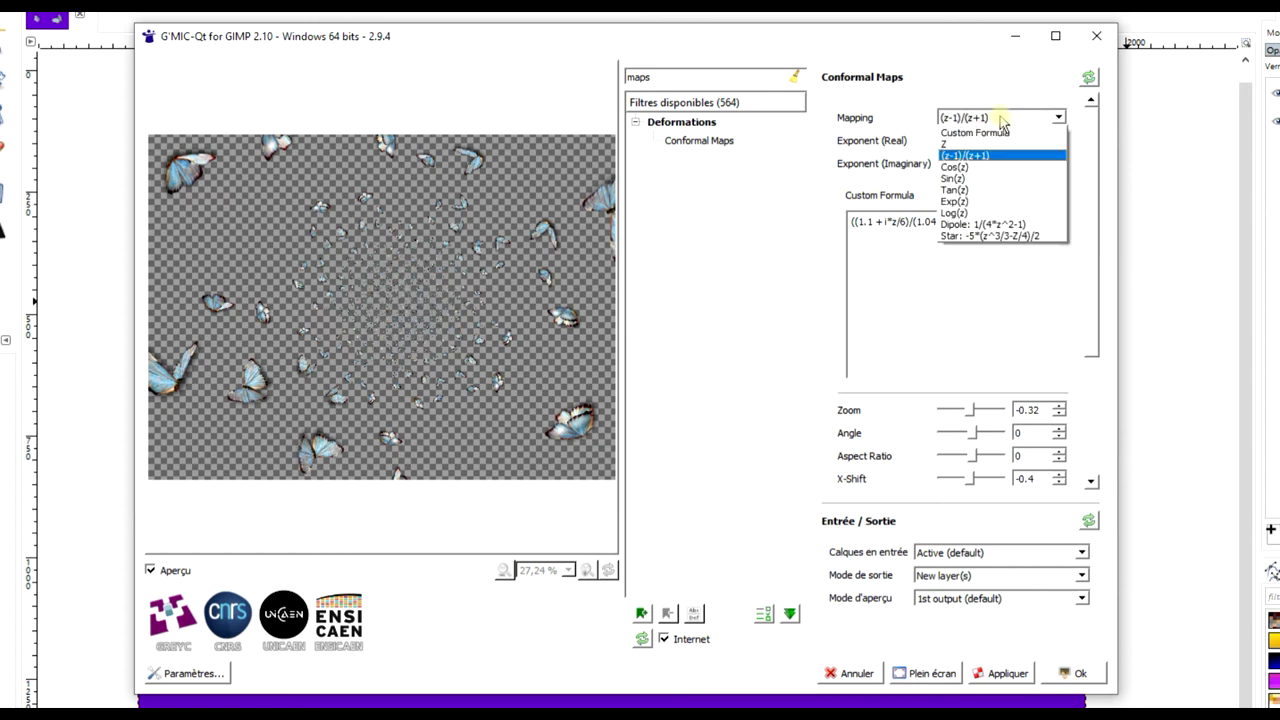
pyautogui.click(984, 214)
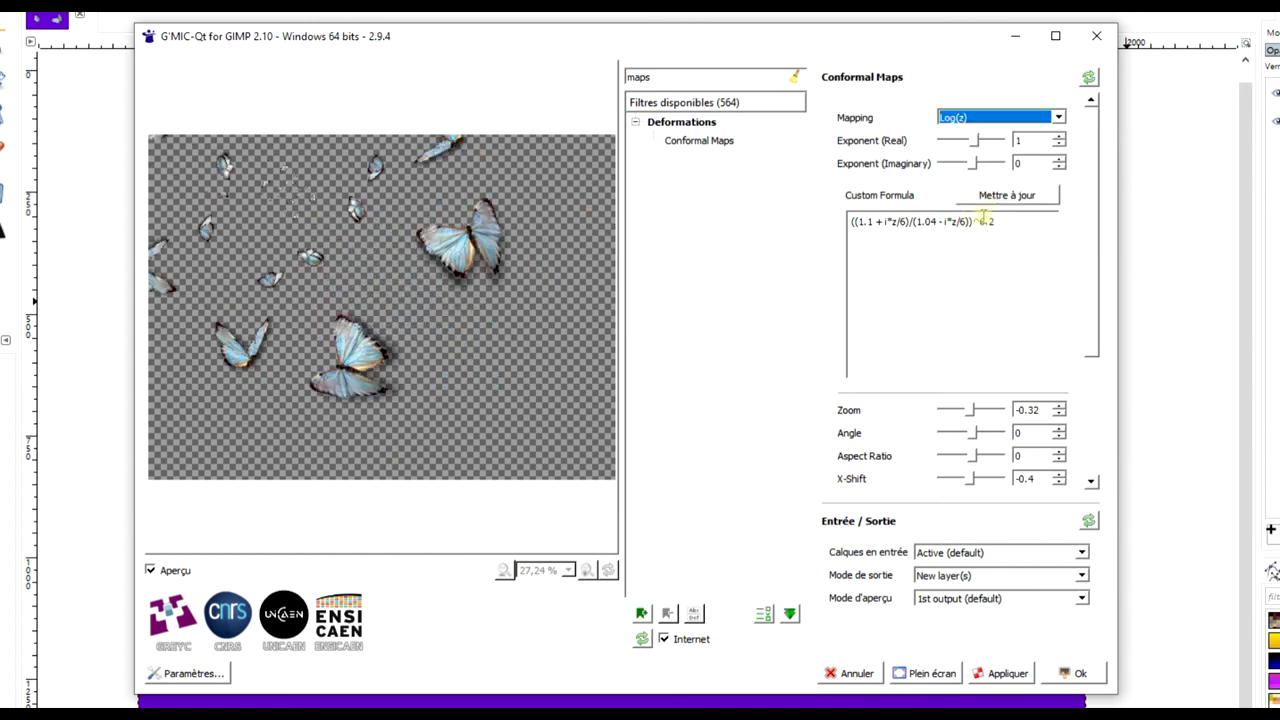
pyautogui.click(986, 122)
pyautogui.click(975, 200)
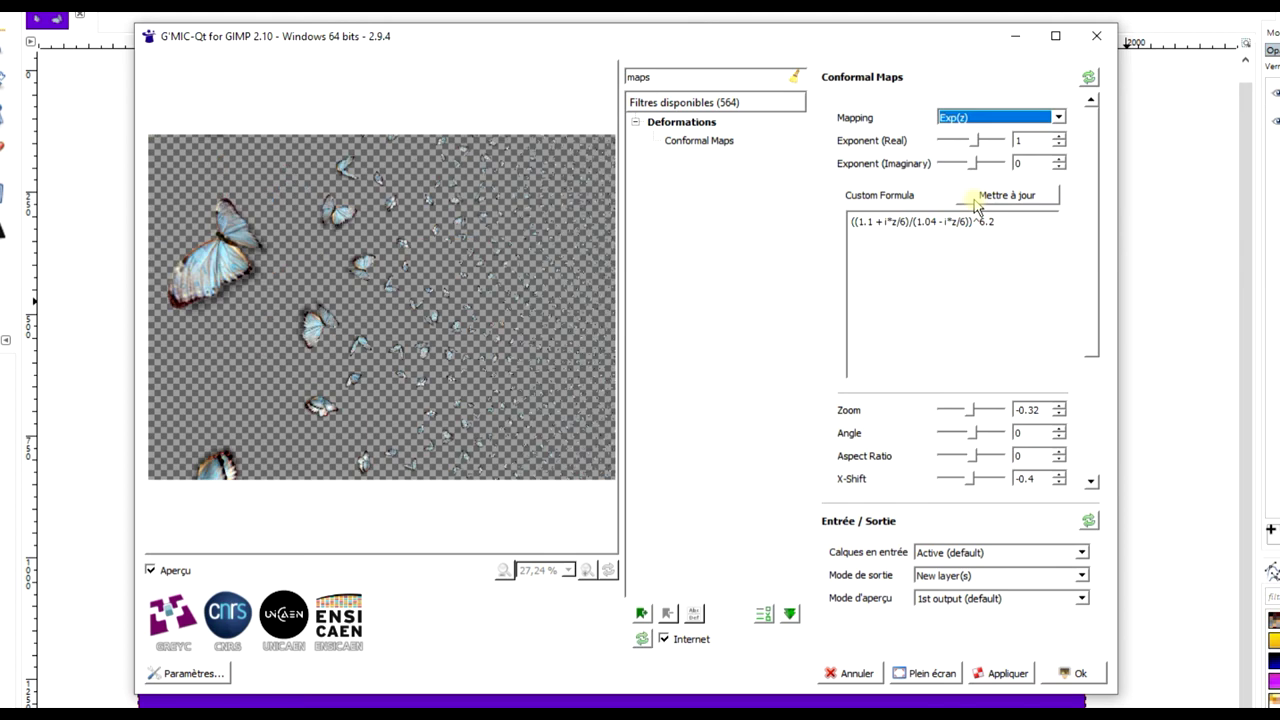
pyautogui.click(962, 117)
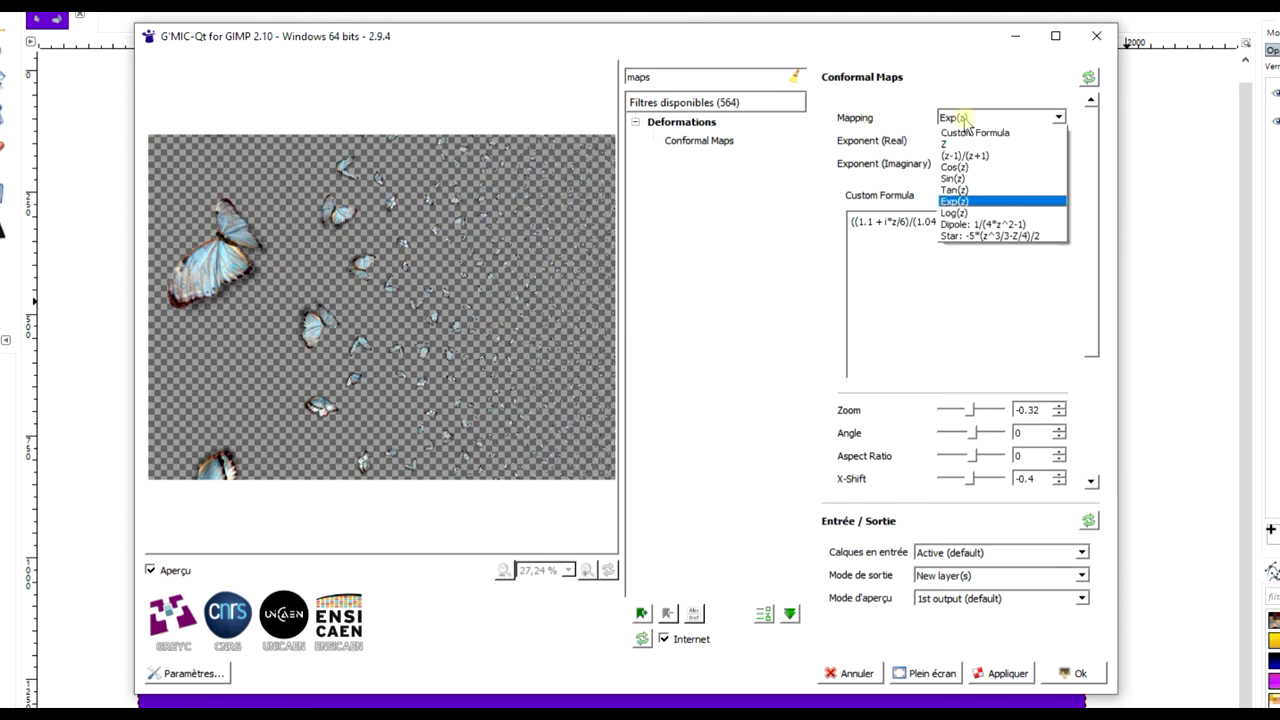
pyautogui.click(970, 156)
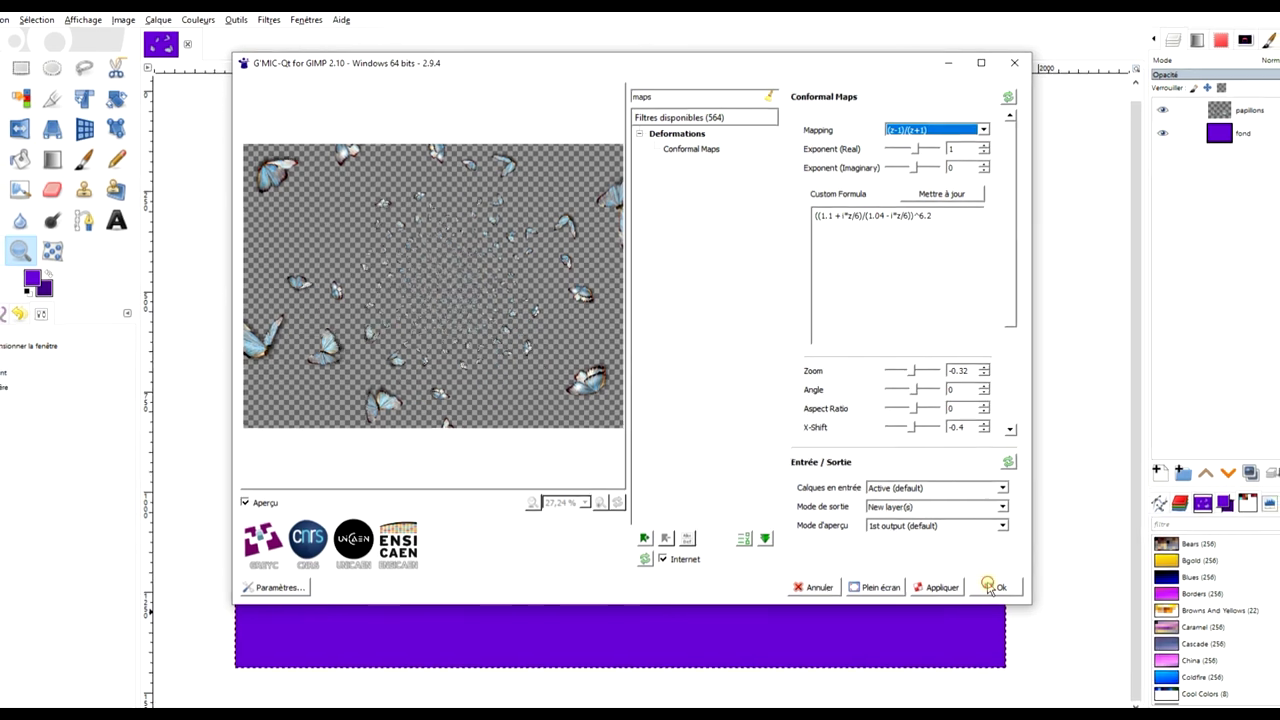
# Step: Apply Conformal Maps as a new 'papillons #1' layer and hide the original papillons layer
pyautogui.click(949, 607)
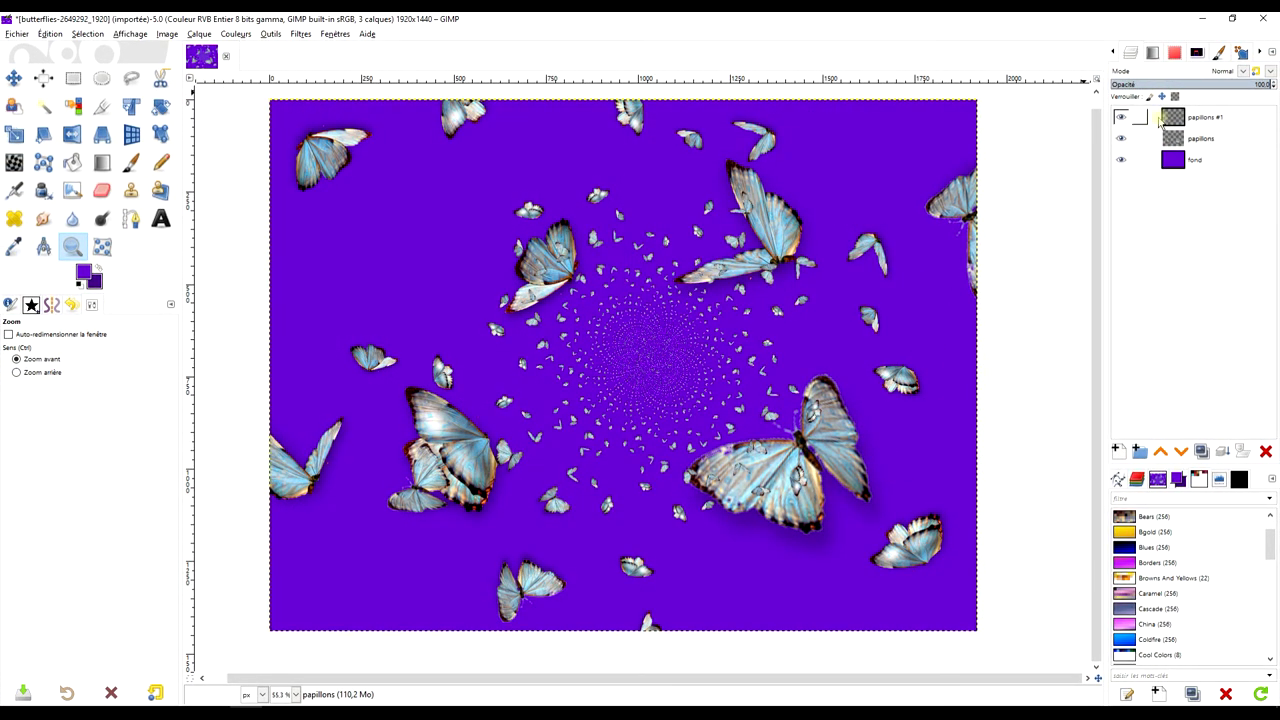
pyautogui.click(1140, 138)
pyautogui.click(1122, 138)
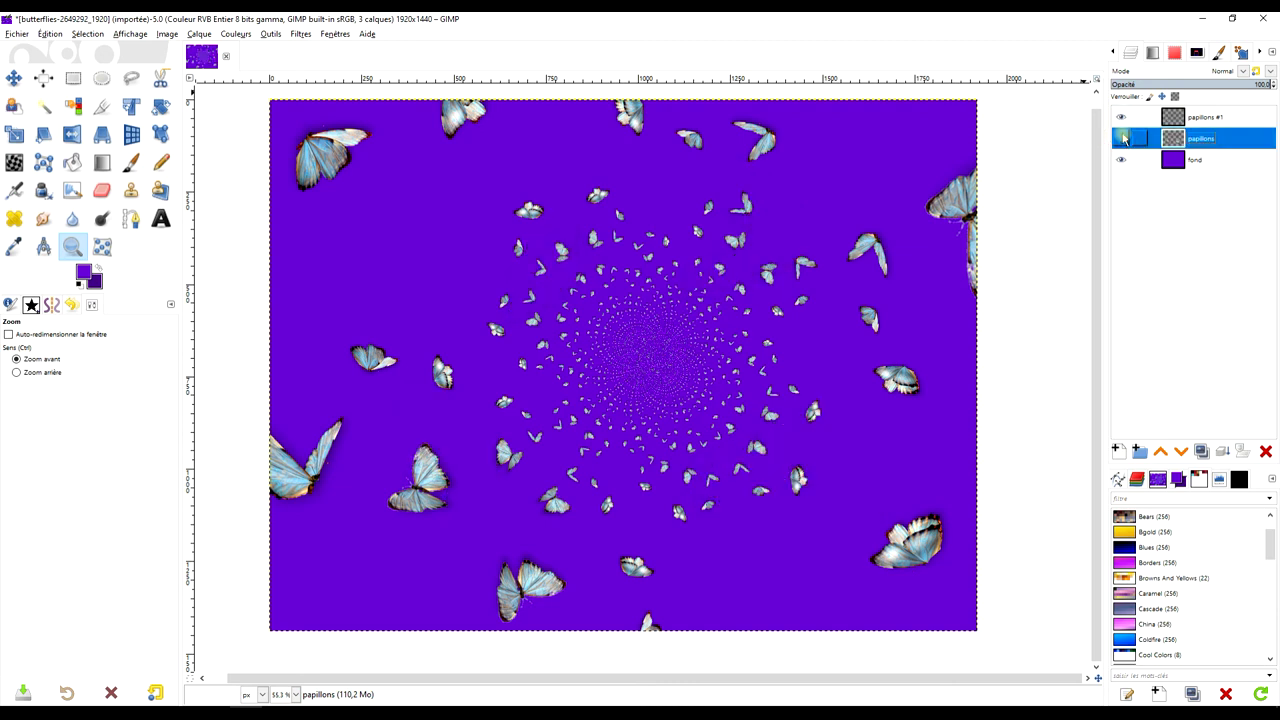
pyautogui.moveTo(906, 262); pyautogui.dragTo(873, 282)
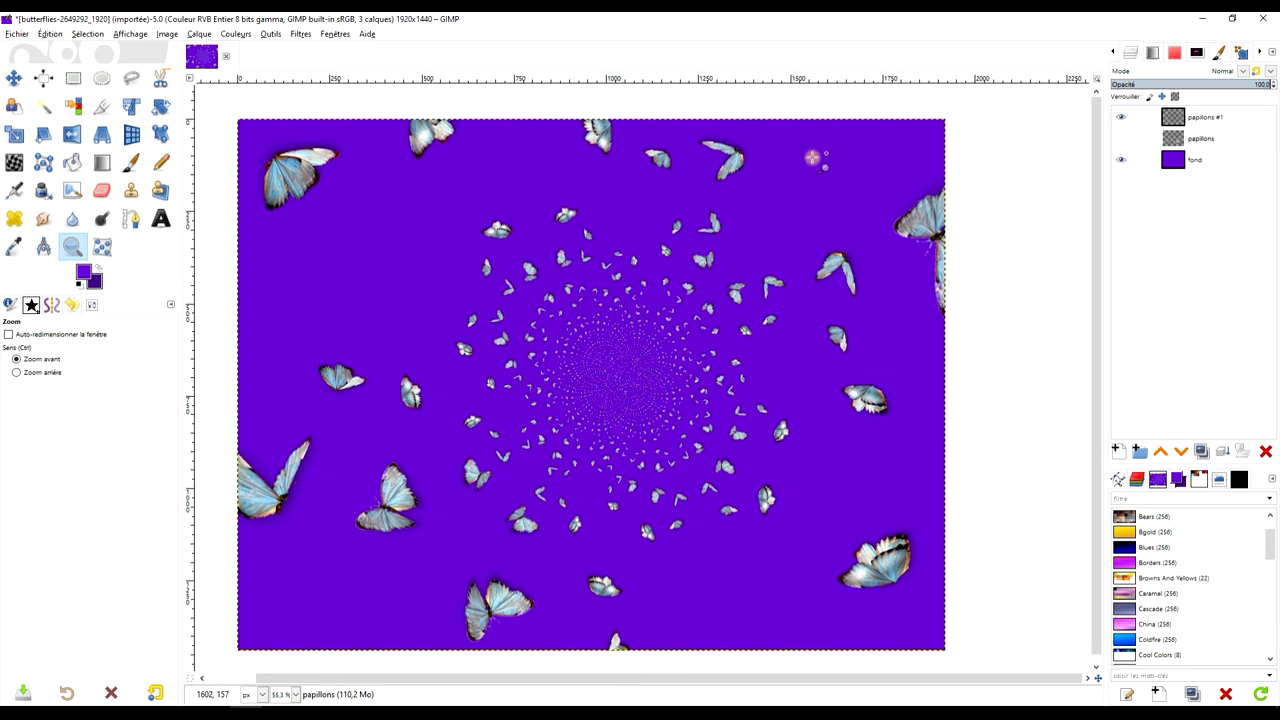
# Step: Draw a radial gradient on the fond layer from the image centre to the lower right
pyautogui.click(98, 166)
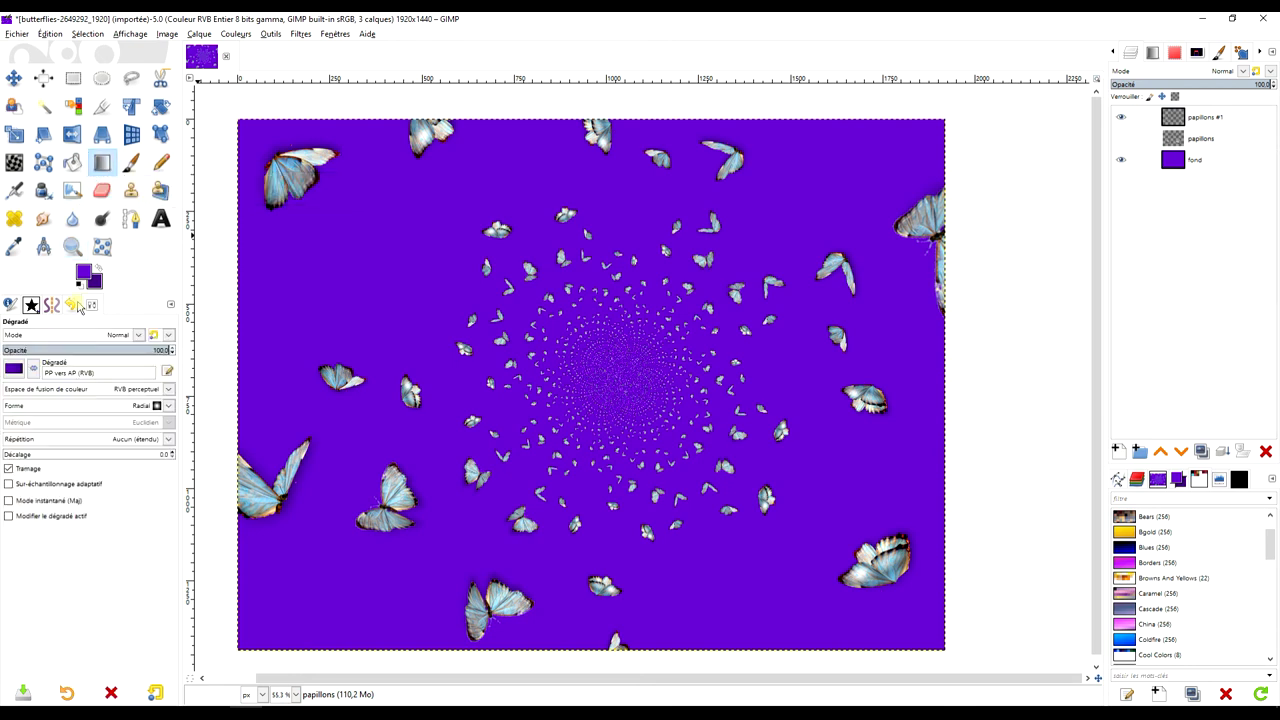
pyautogui.click(1178, 160)
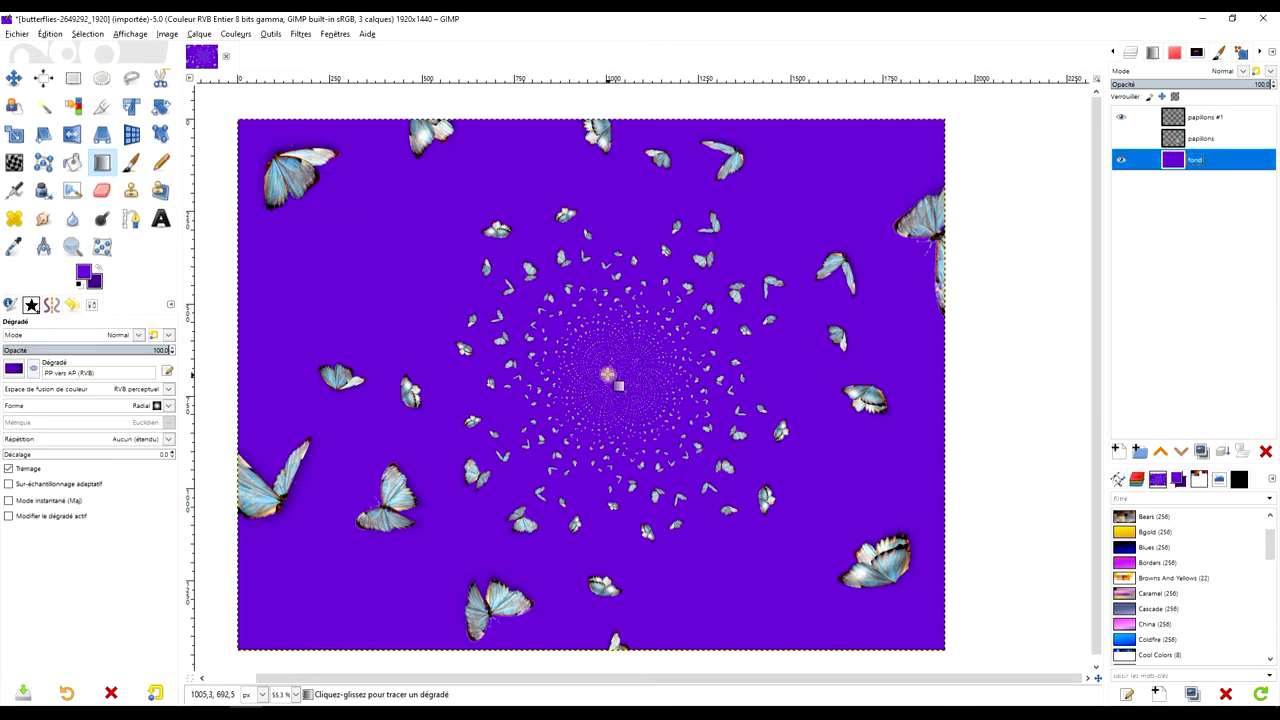
pyautogui.moveTo(607, 375); pyautogui.dragTo(858, 573)
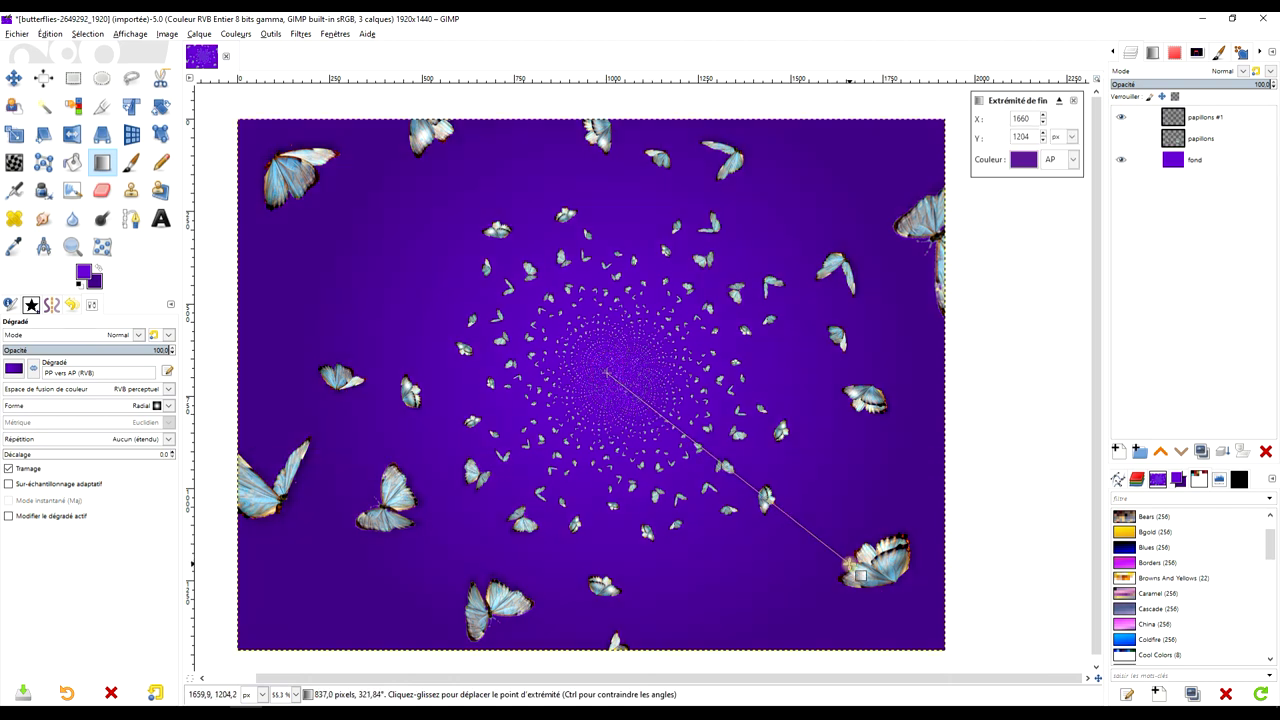
pyautogui.moveTo(858, 573); pyautogui.dragTo(862, 583)
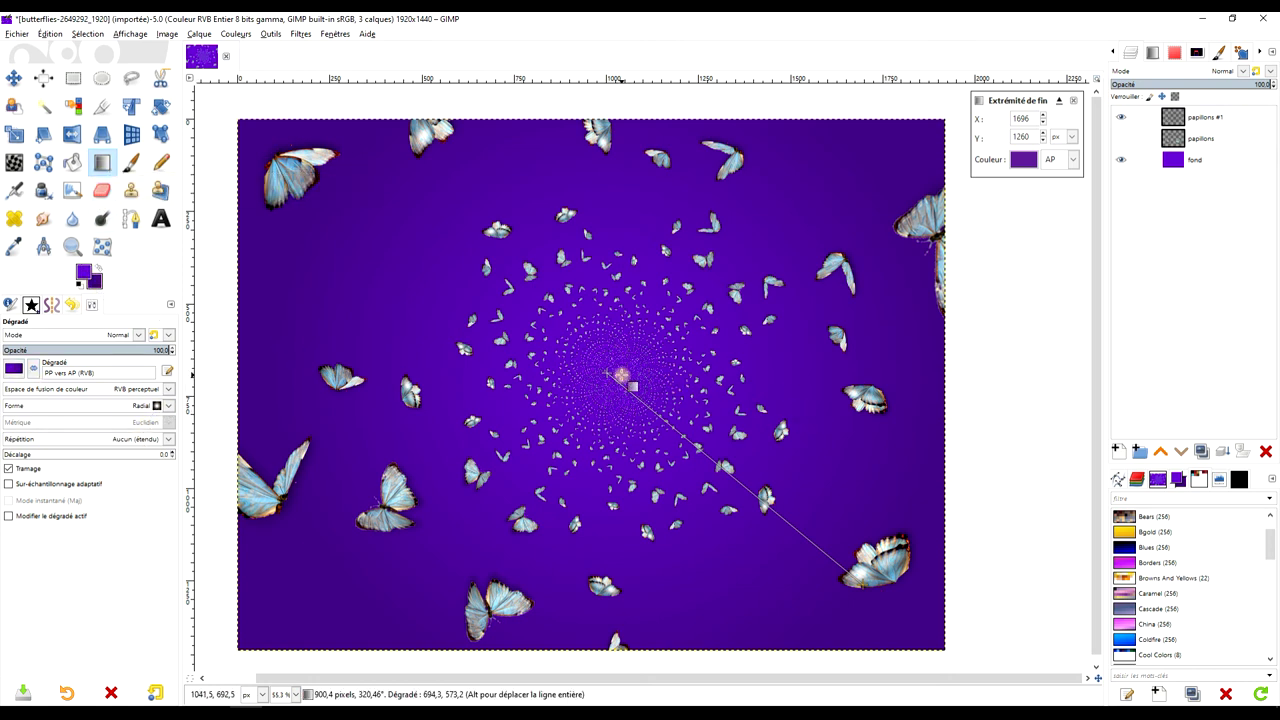
# Step: Reverse the gradient, extend its outer end, add a middle colour stop, and commit it
pyautogui.click(615, 381)
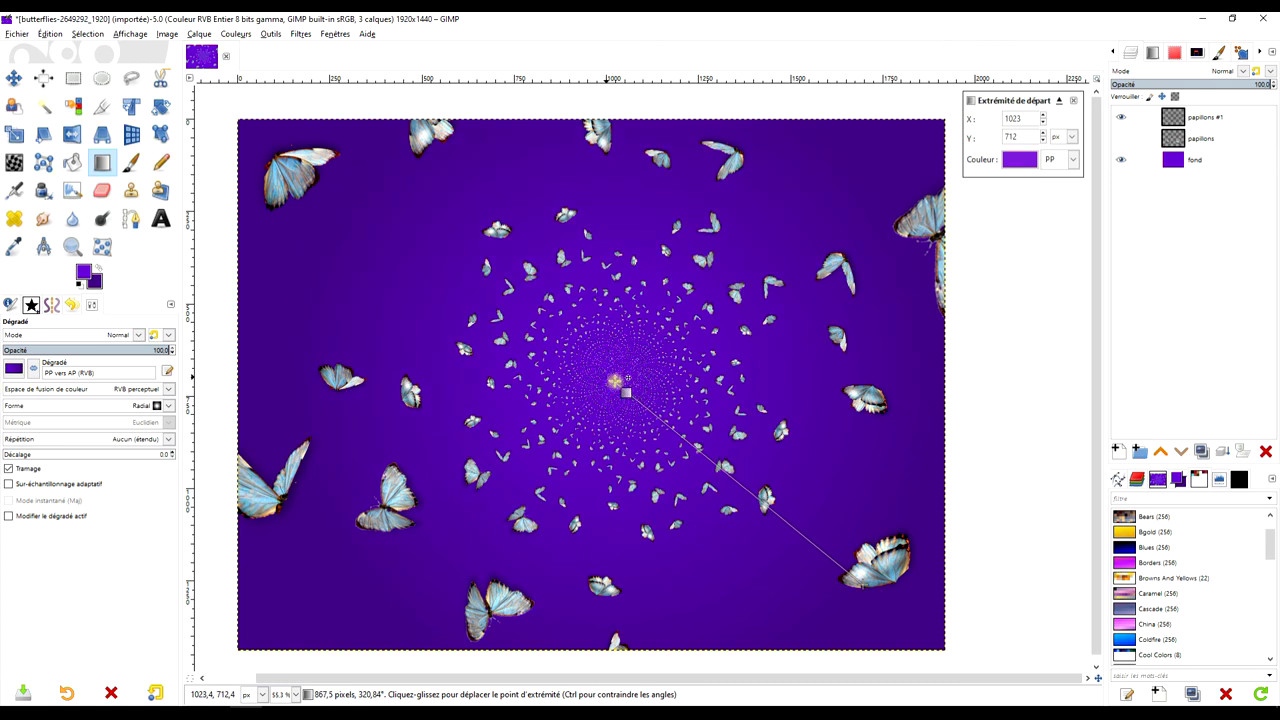
pyautogui.click(33, 370)
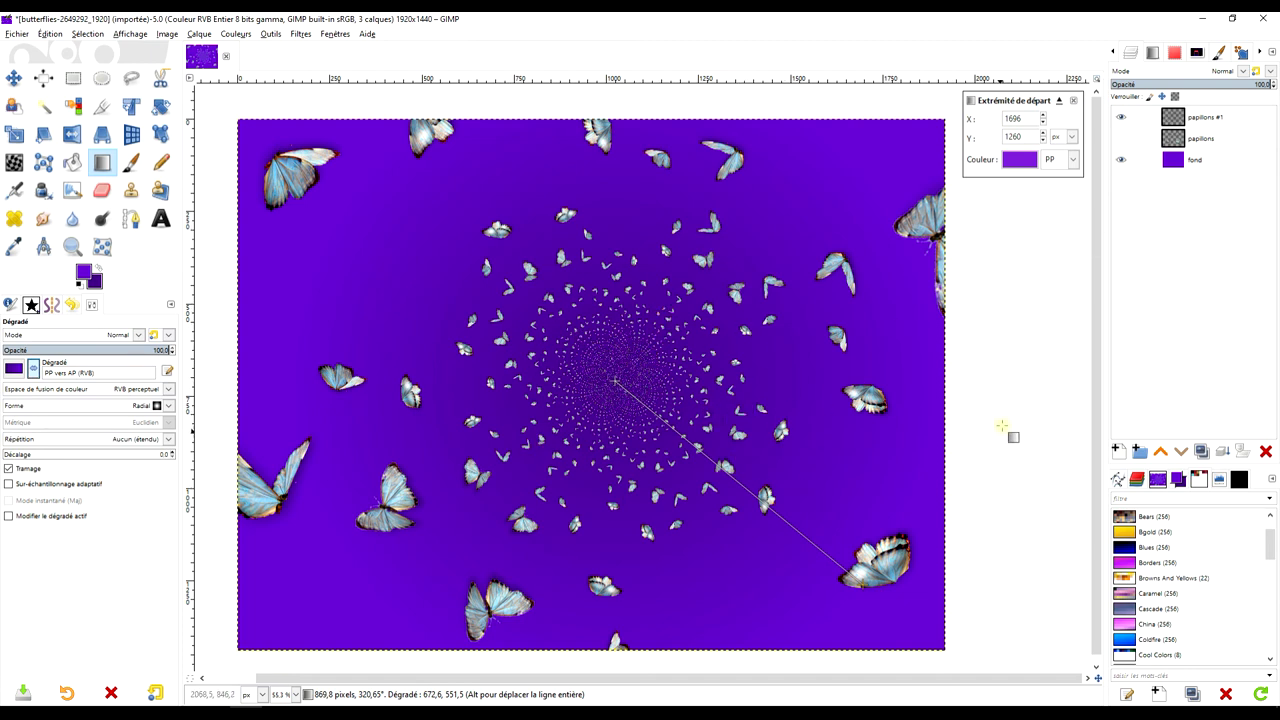
pyautogui.moveTo(846, 574); pyautogui.dragTo(896, 607)
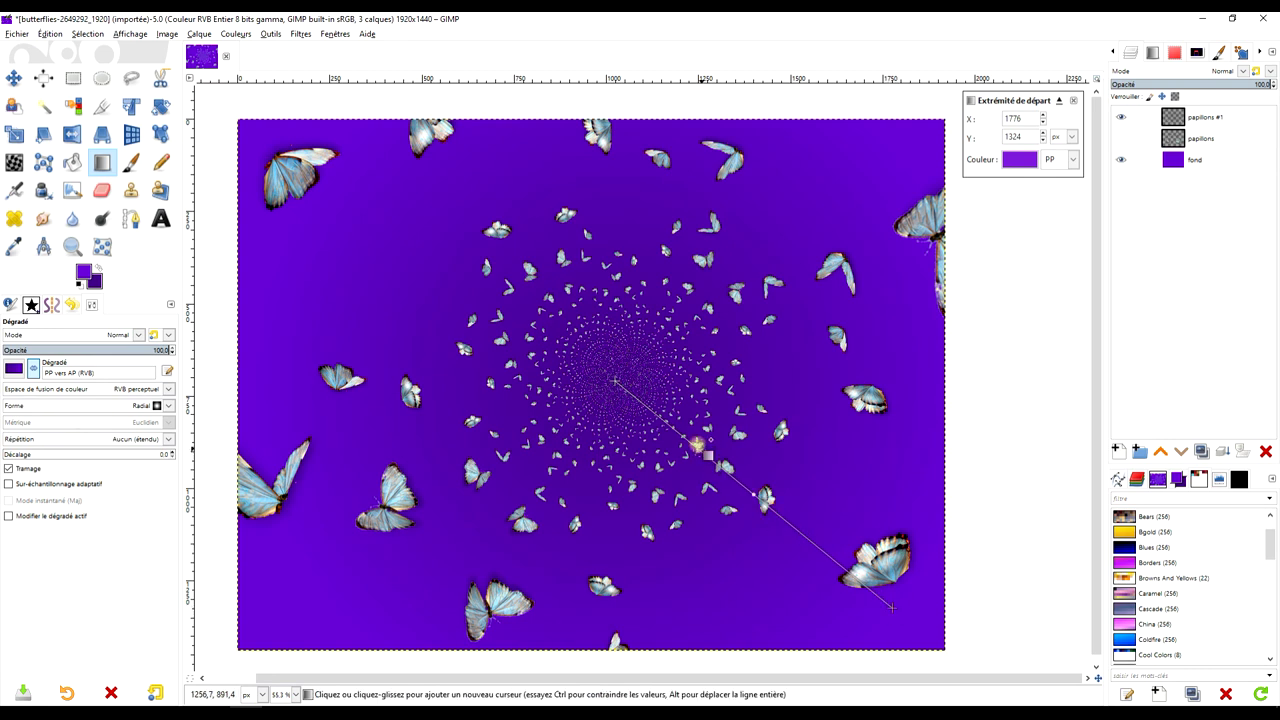
pyautogui.click(651, 410)
pyautogui.moveTo(662, 423)
pyautogui.mouseDown()
pyautogui.moveTo(762, 505)
pyautogui.moveTo(714, 466)
pyautogui.mouseUp()
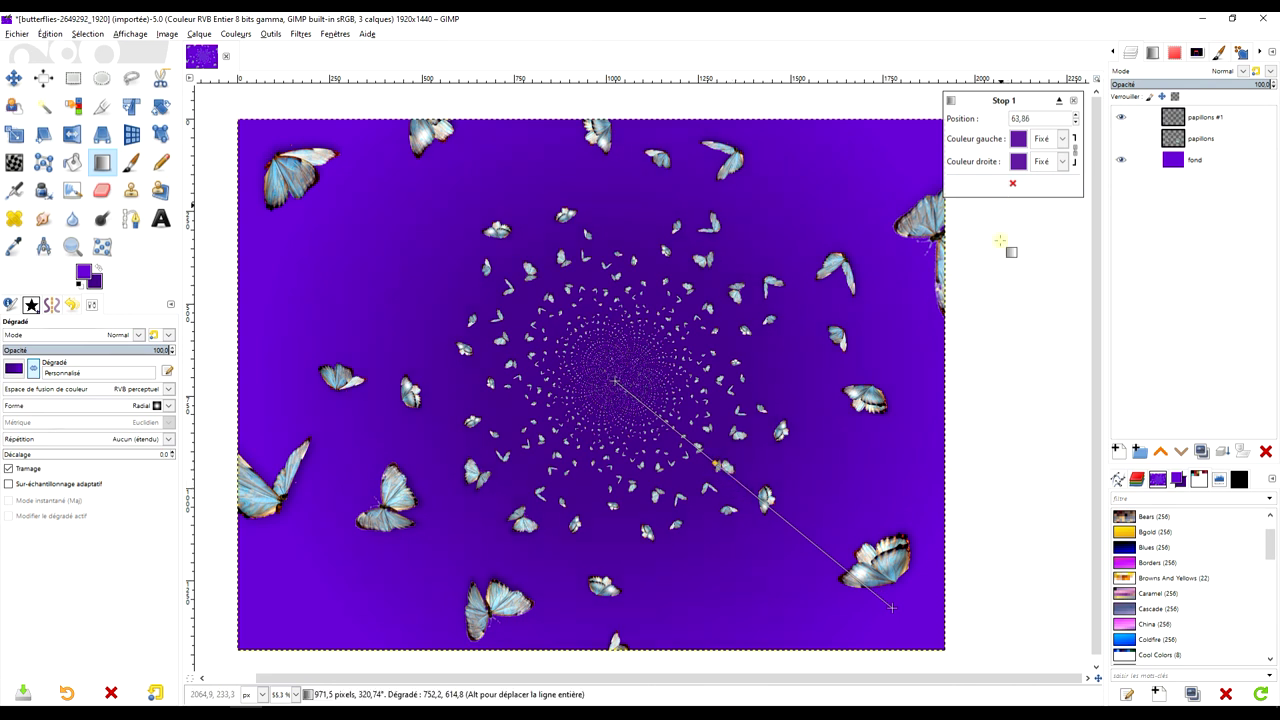
pyautogui.press('Return')
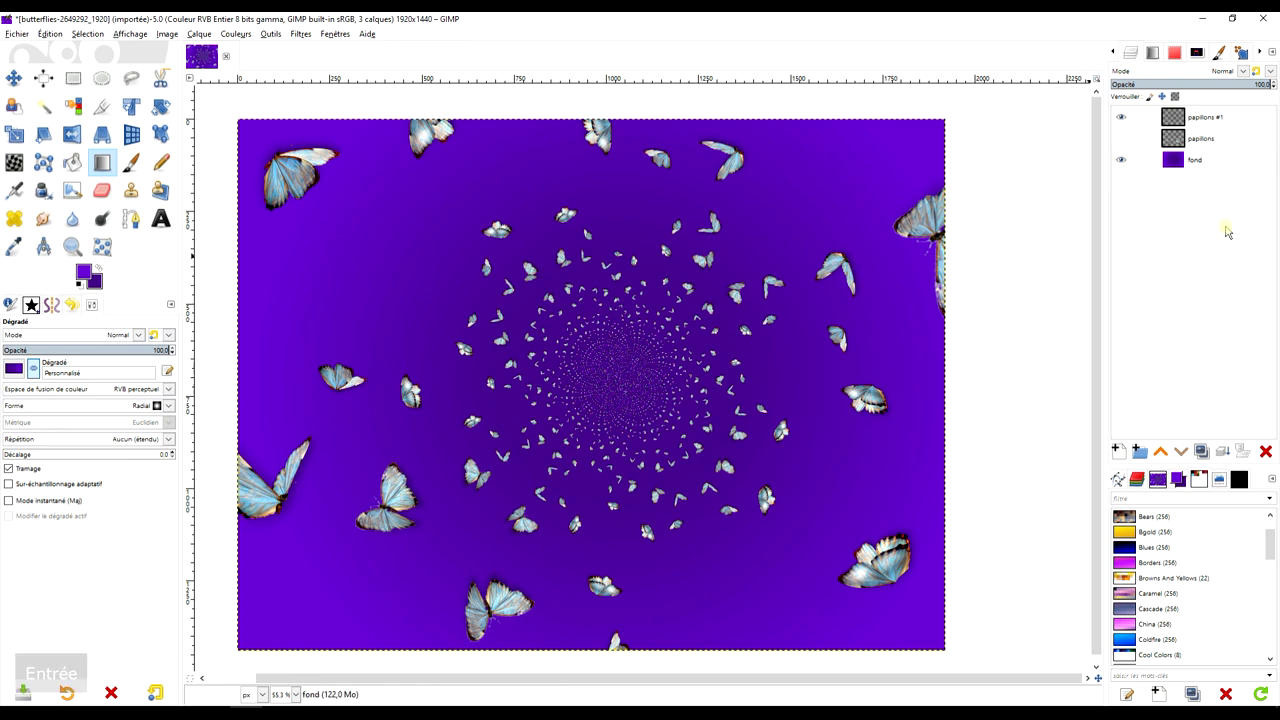
# Step: Set the fond layer's hue to -28 in Hue-Saturation, turning the purple background blue
pyautogui.click(1212, 160)
pyautogui.click(200, 34)
pyautogui.moveTo(236, 34)
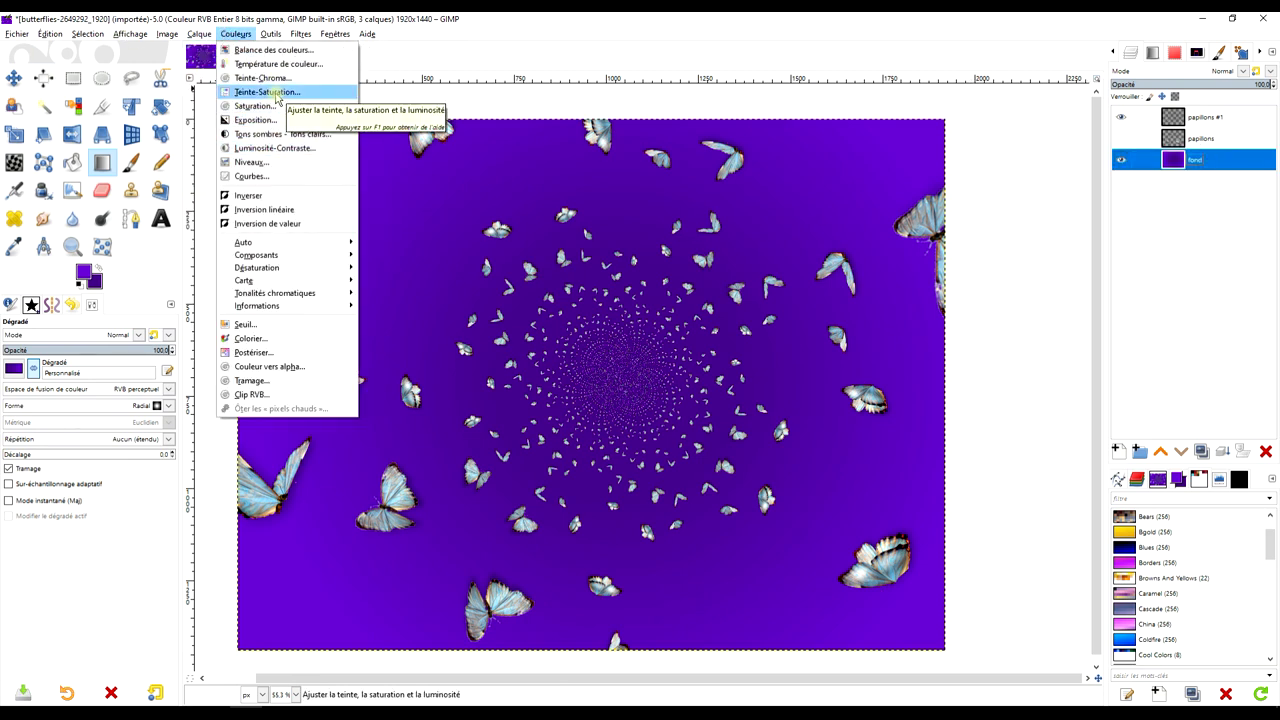
pyautogui.click(267, 92)
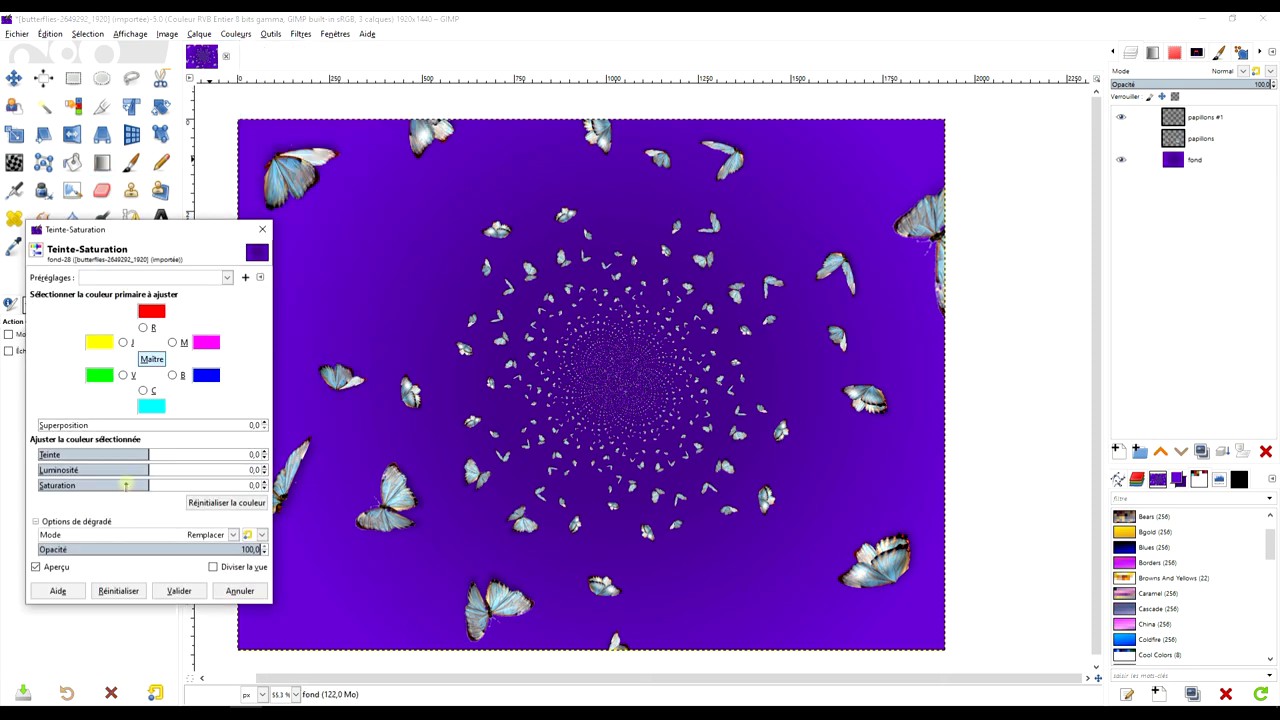
pyautogui.moveTo(146, 453)
pyautogui.mouseDown()
pyautogui.moveTo(119, 455)
pyautogui.moveTo(141, 455)
pyautogui.moveTo(130, 455)
pyautogui.mouseUp()
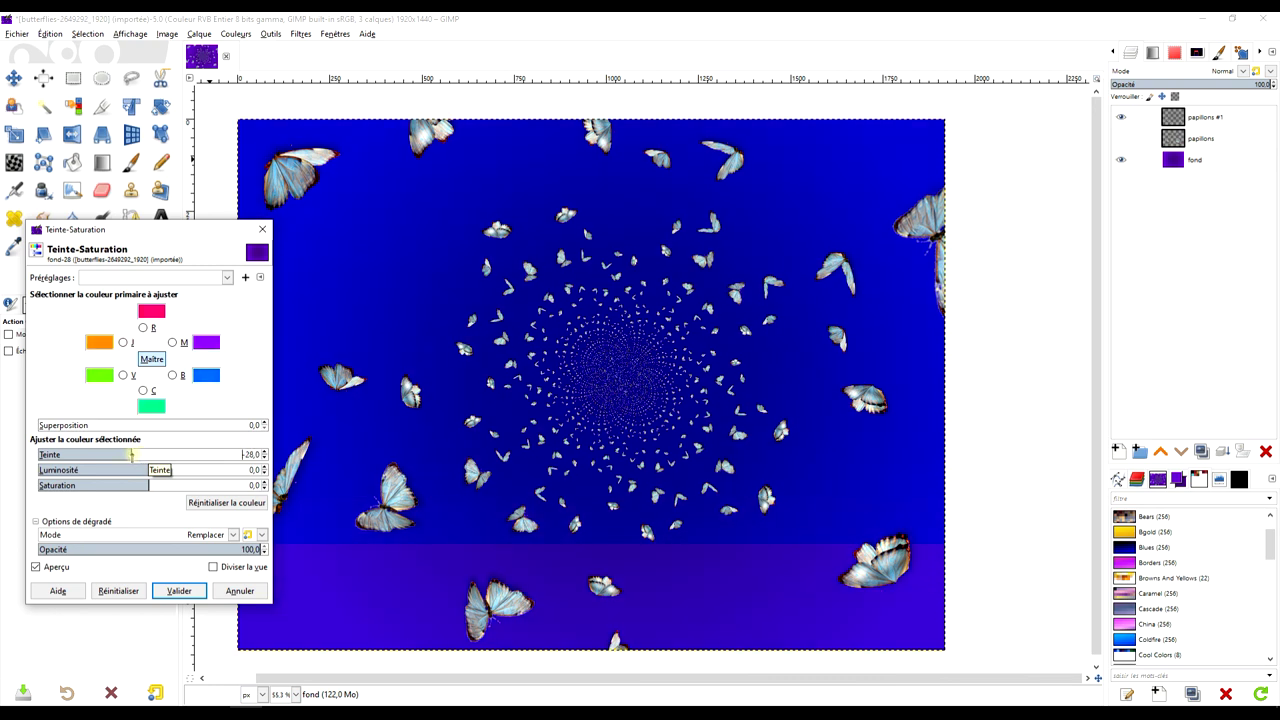
pyautogui.click(177, 592)
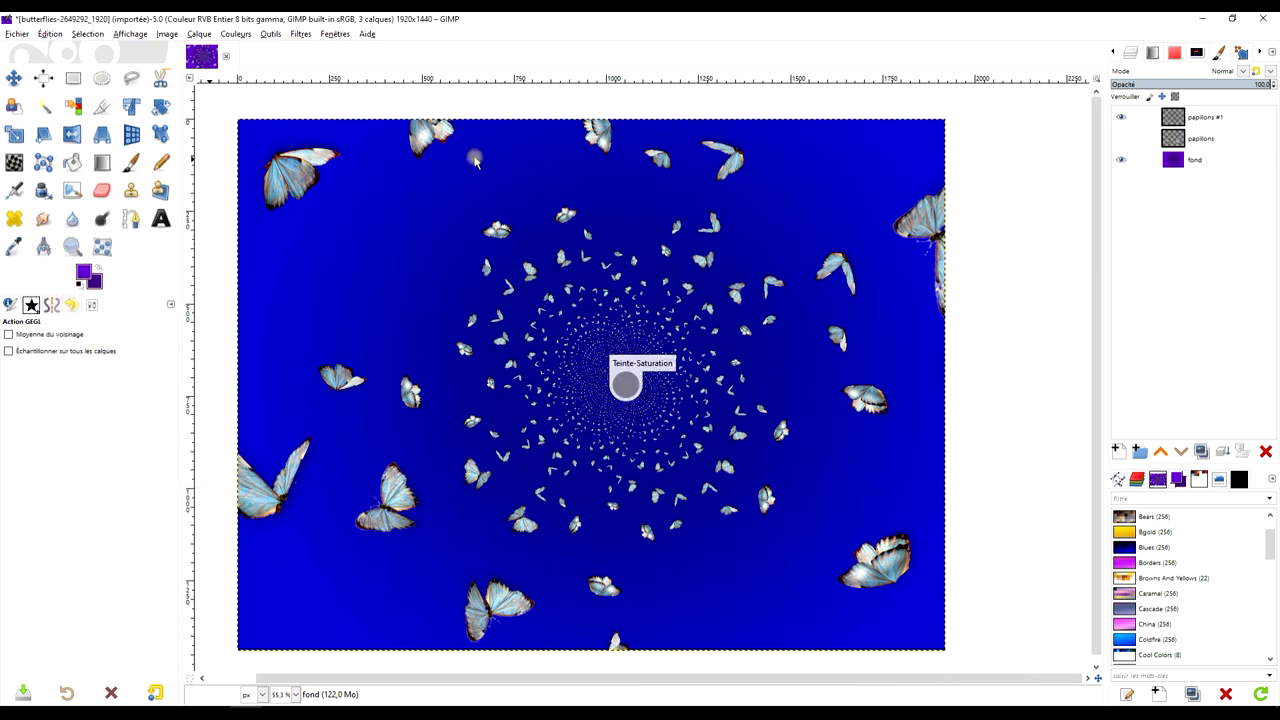